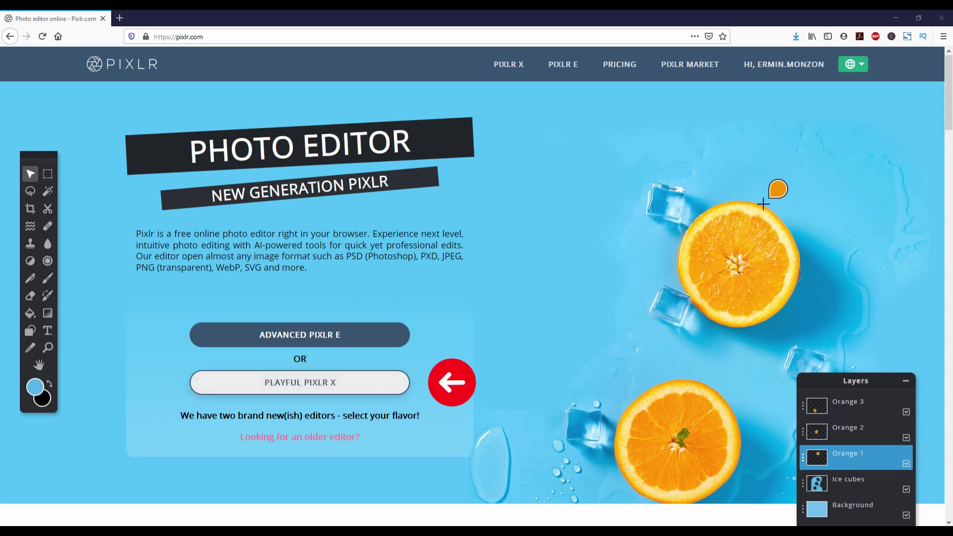
Step: Open tn-sample.jpg from History in the Pixlr X editor
left_click(300, 382)
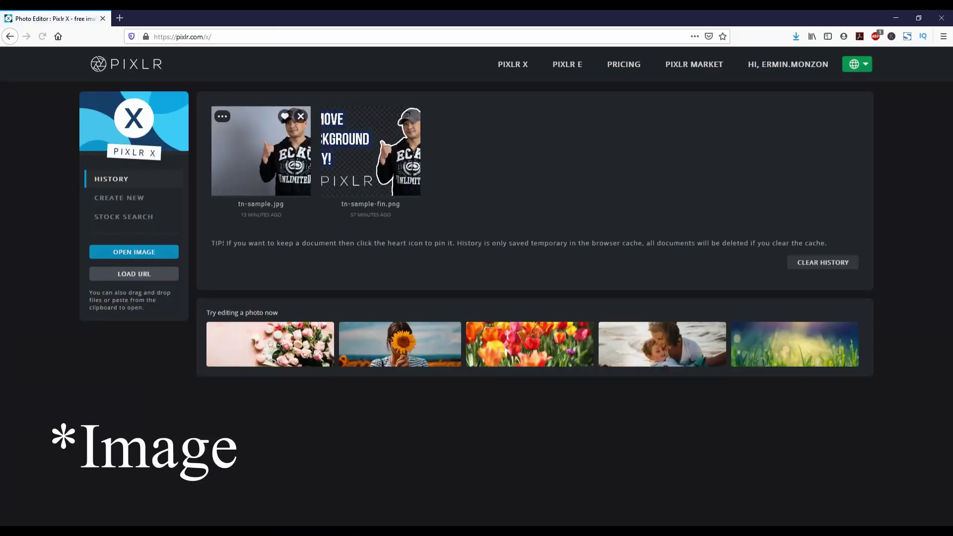
left_click(261, 151)
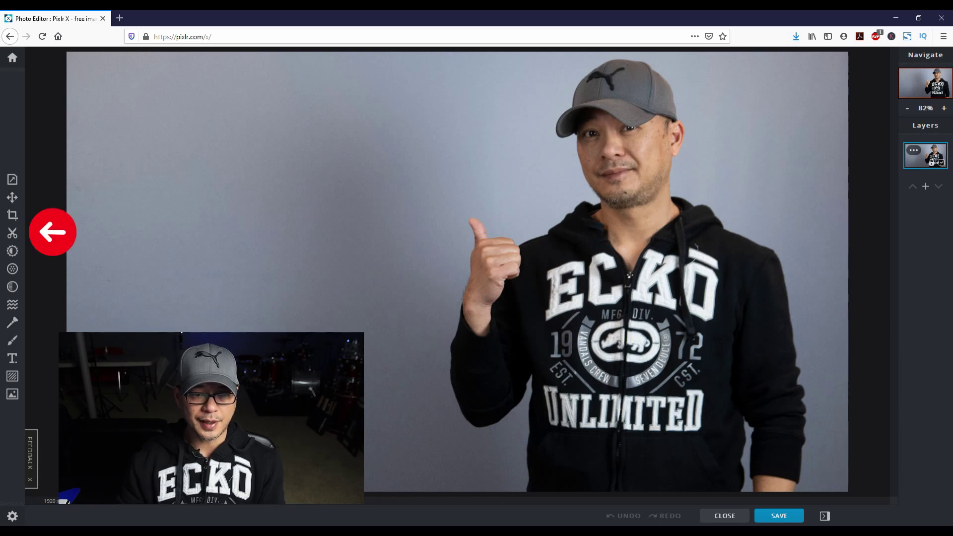
Step: Run AI Cutout from the Cutout (scissors) tool, bringing up its premium-feature notice
mouse_move(12, 233)
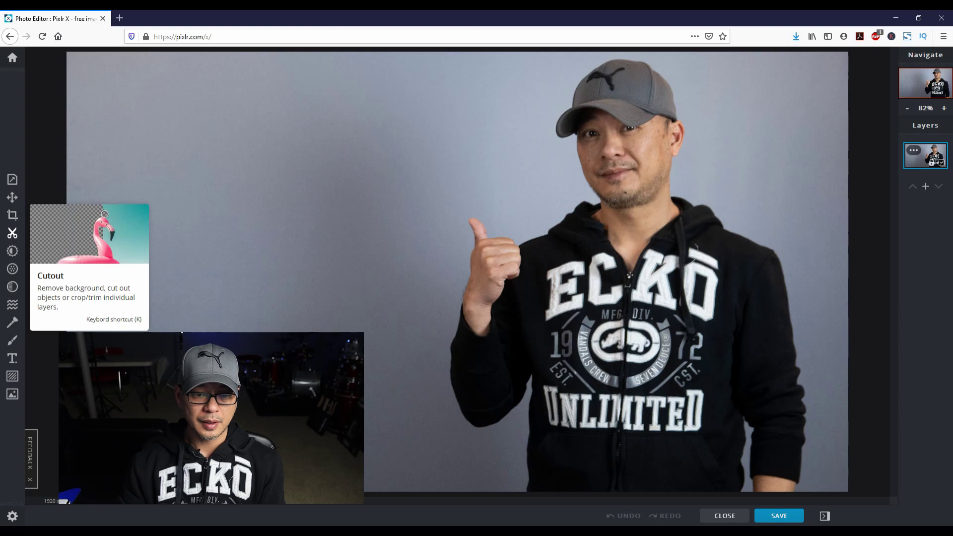
left_click(13, 233)
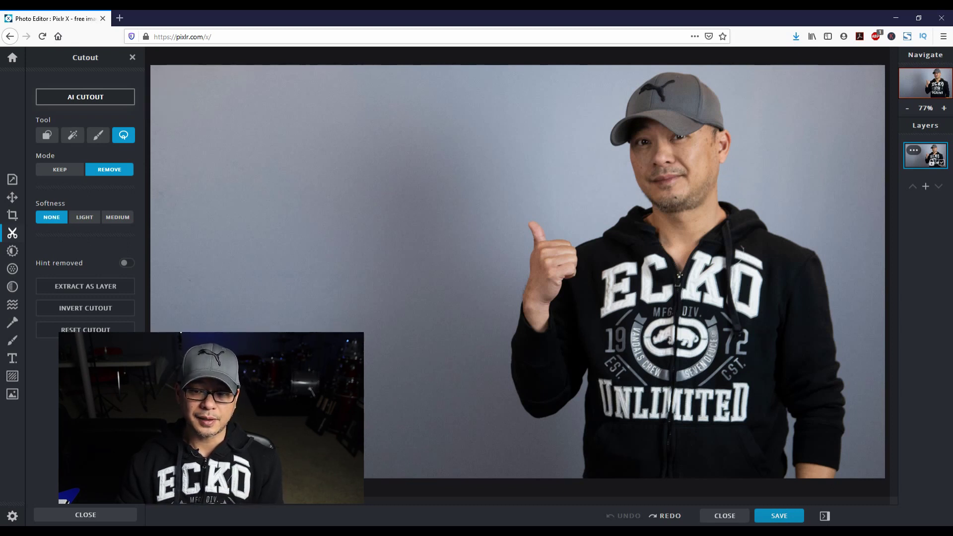
left_click(86, 97)
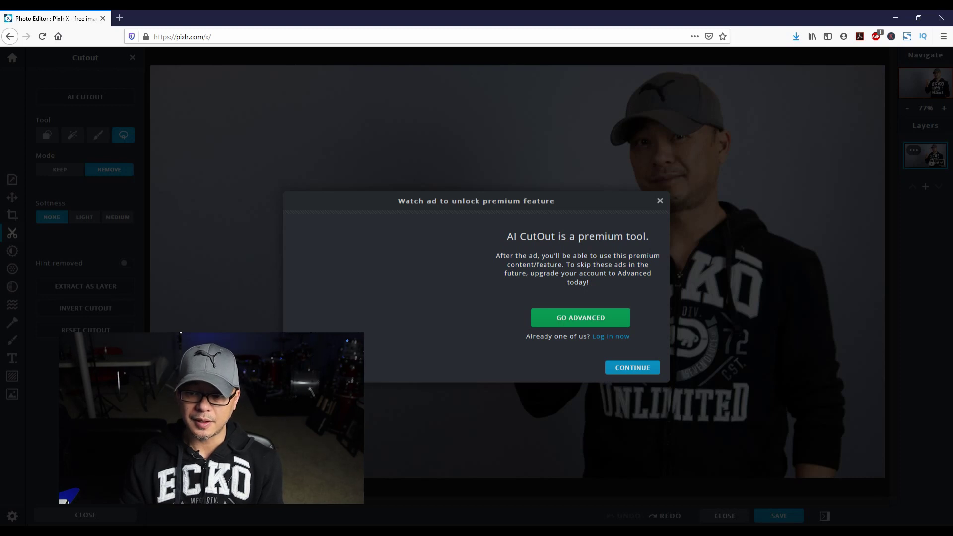
Step: Apply the AI cutout to remove the grey background, then inspect the edges up close
left_click(632, 367)
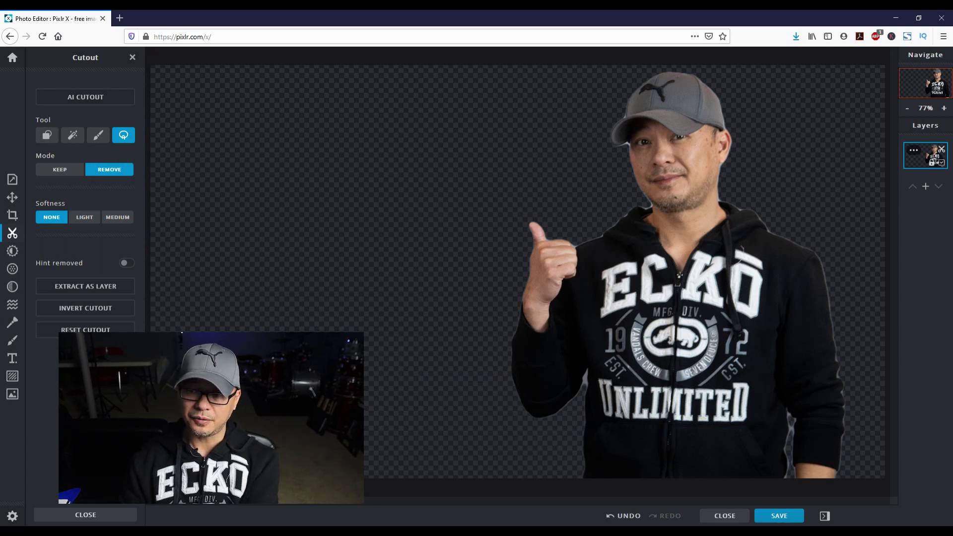
scroll(518, 268, "up", 5)
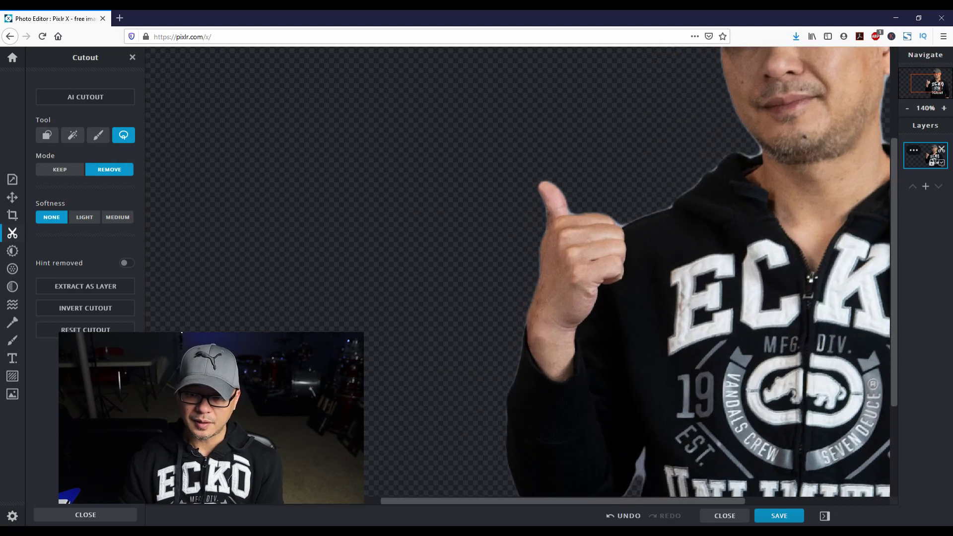
left_click_drag(695, 347, 503, 197)
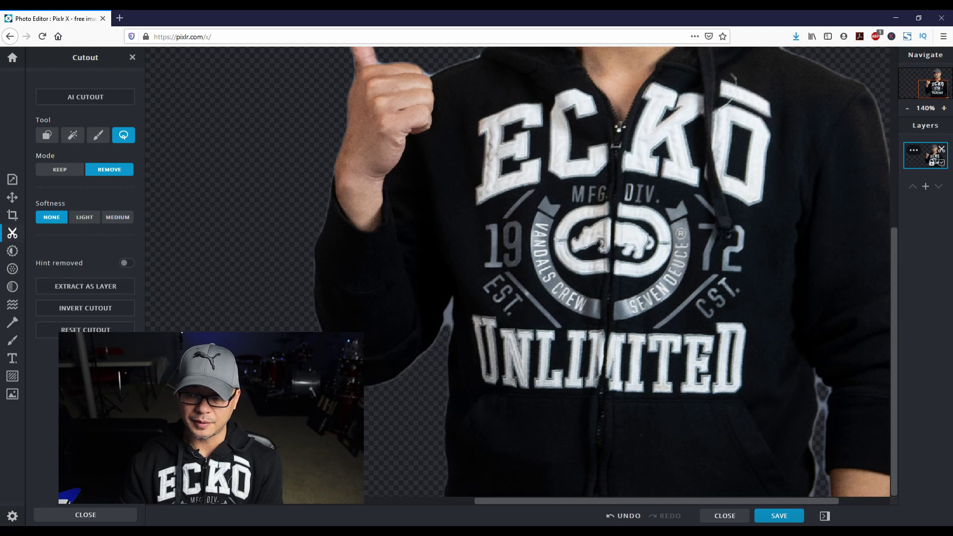
left_click_drag(619, 128, 517, 127)
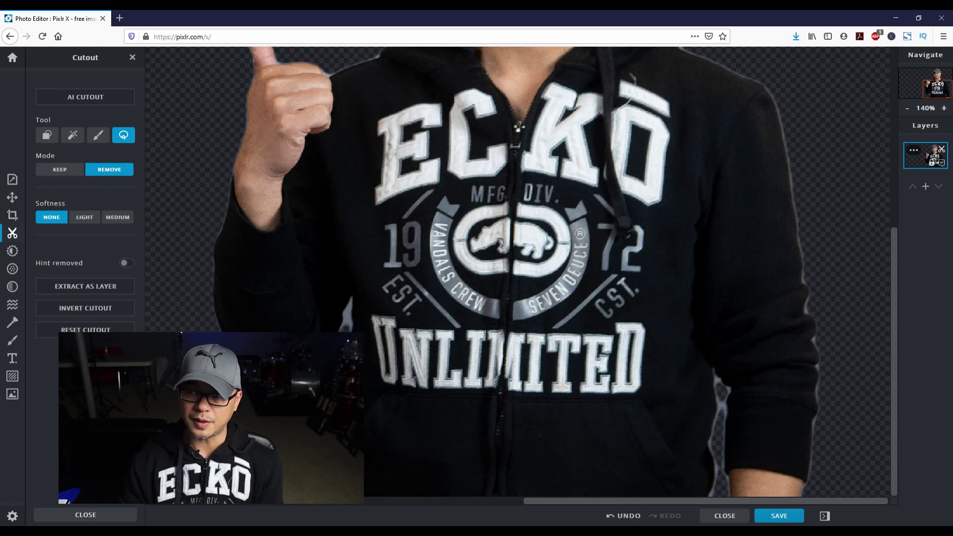
scroll(521, 276, "down", 5)
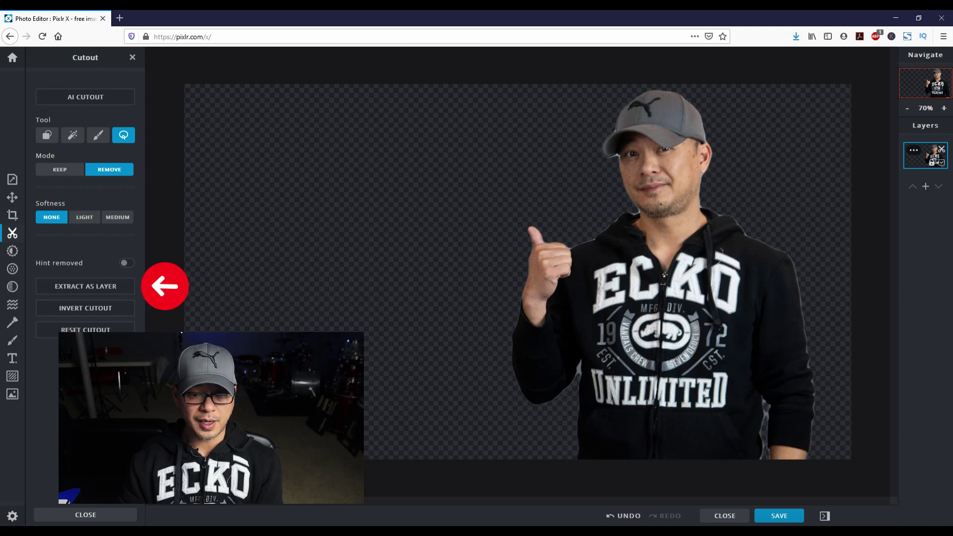
Step: Extract the cut-out man as his own layer and delete the original photo layer
left_click(85, 286)
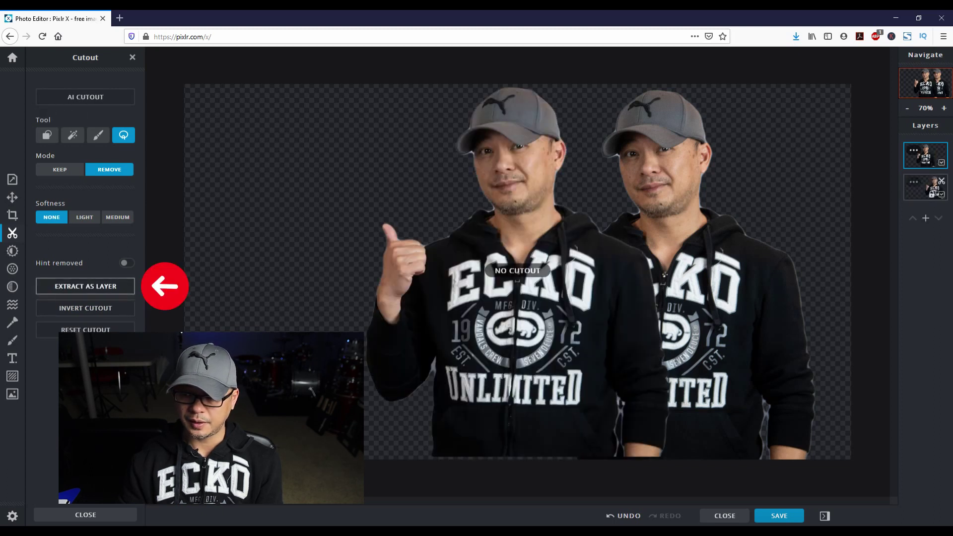
left_click(926, 187)
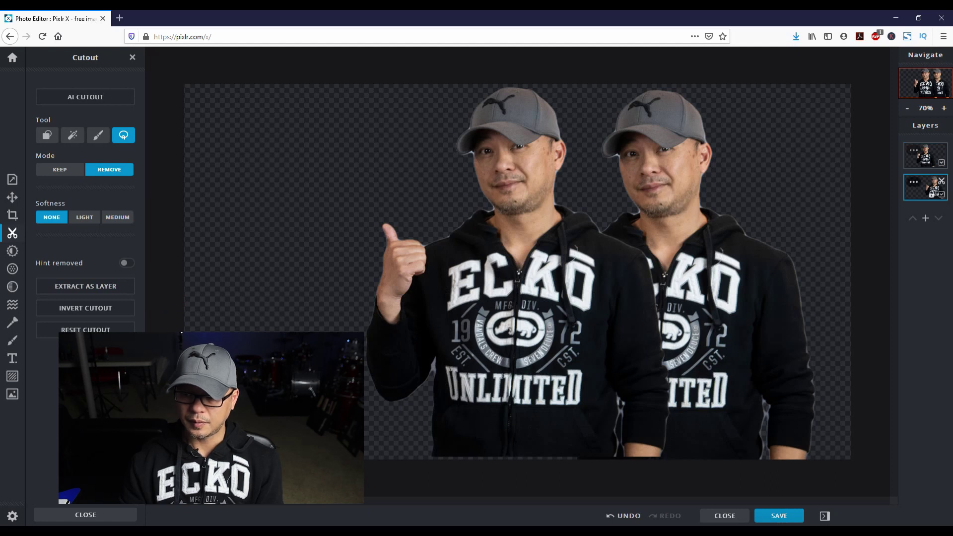
left_click(913, 182)
left_click(886, 349)
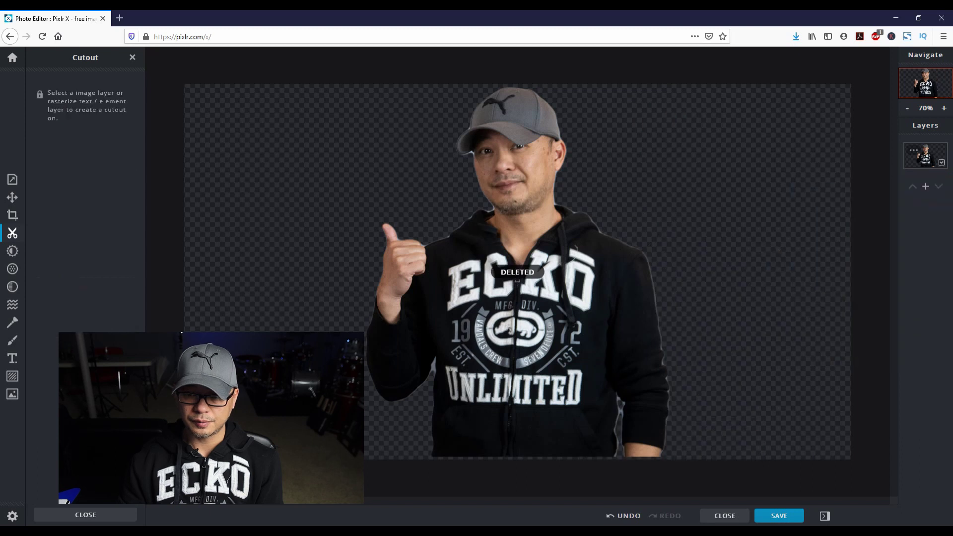
key("v")
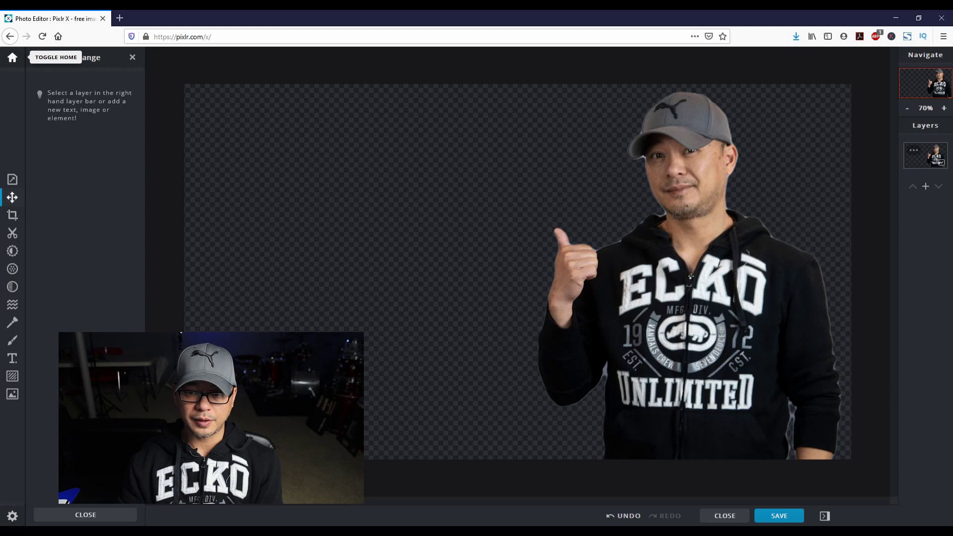
Step: Reopen tn-sample.jpg from the home screen's history in Pixlr E
left_click(12, 57)
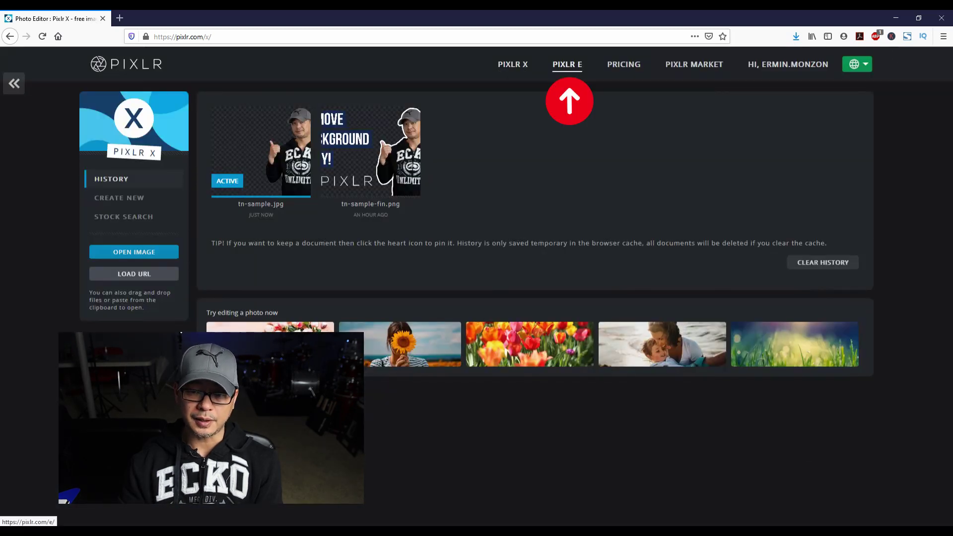
left_click(568, 65)
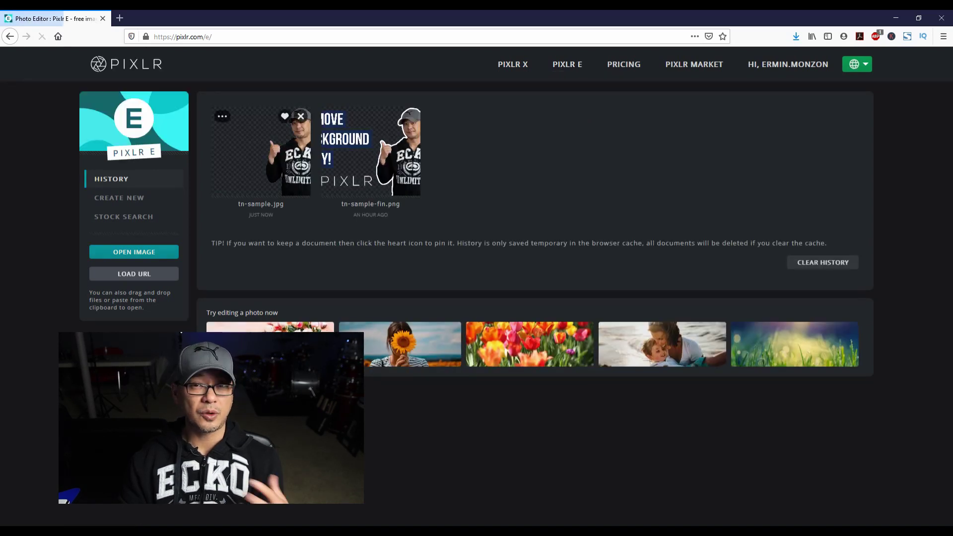
left_click(261, 152)
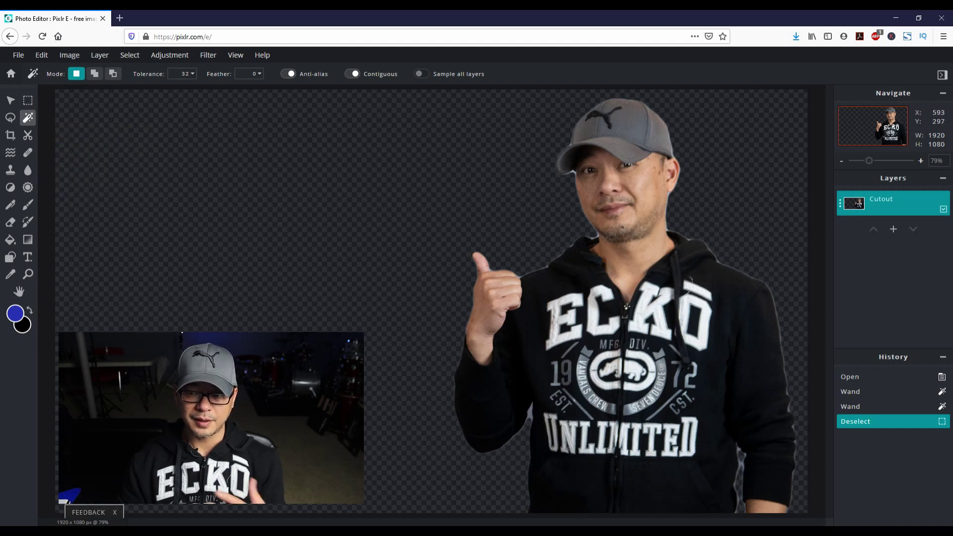
Step: Magic-wand select the transparent area around the man and delete any leftover pixels
left_click(288, 206)
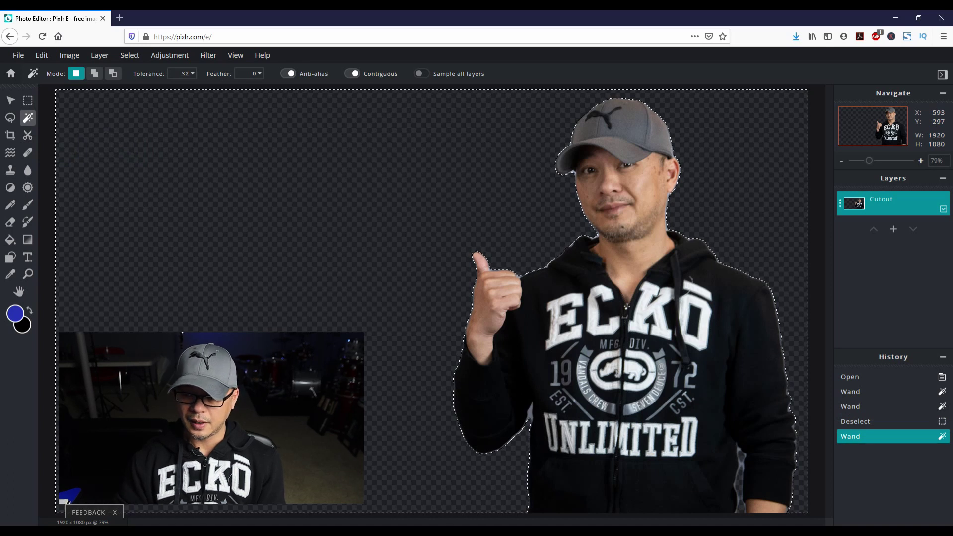
key("Delete")
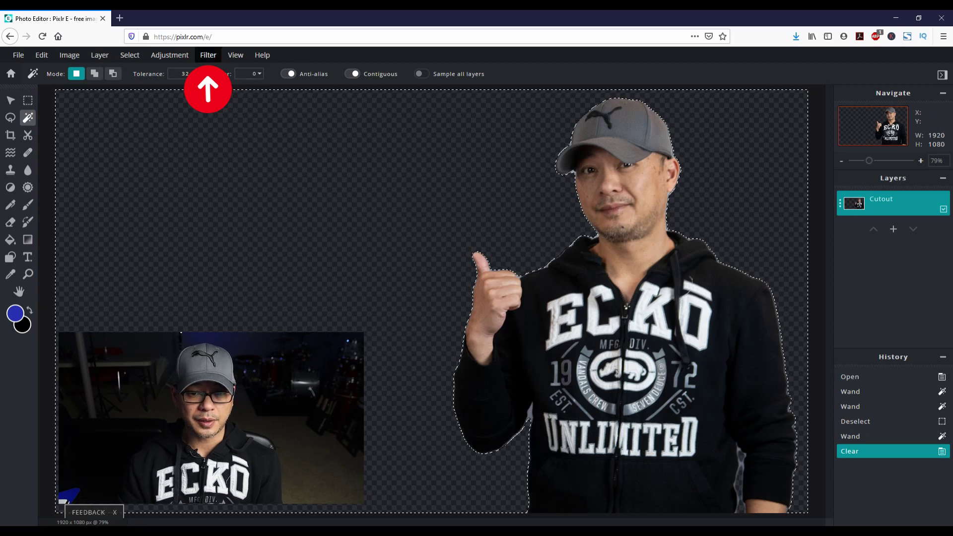
Step: Stroke the cut-out man with a white outline and deselect
left_click(208, 54)
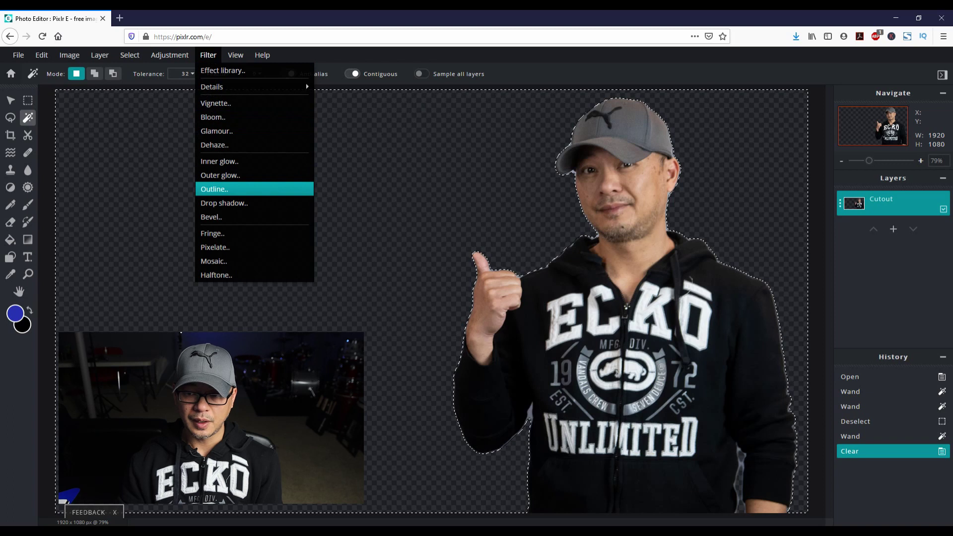
left_click(214, 189)
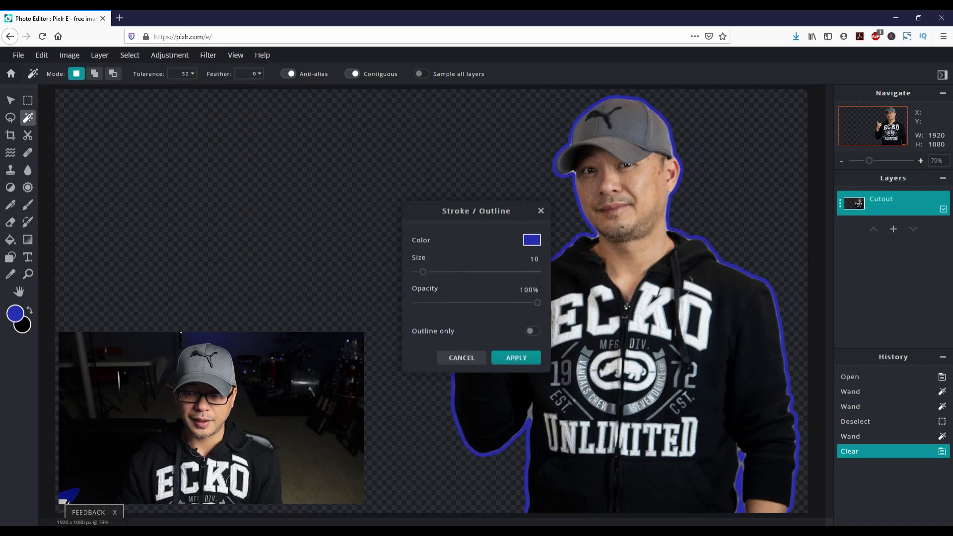
left_click_drag(467, 211, 240, 142)
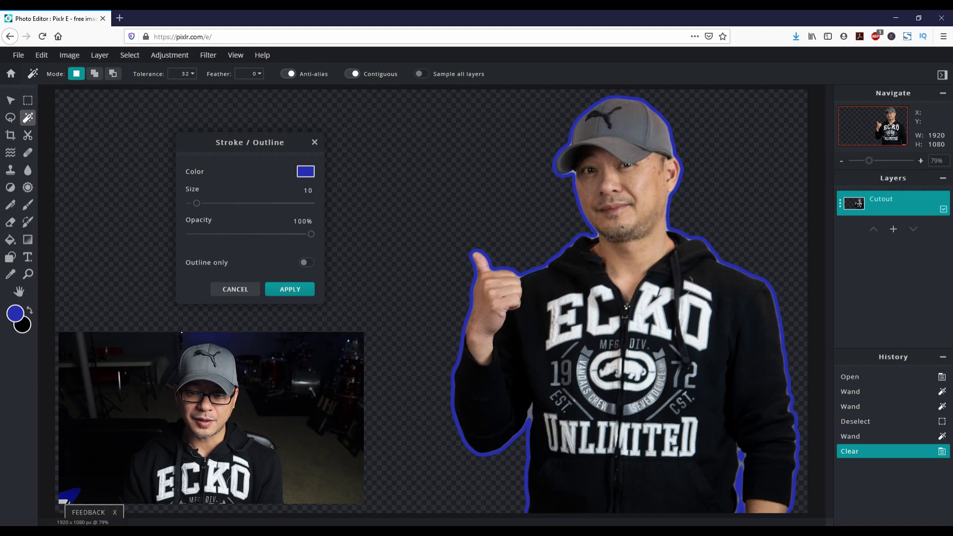
left_click(306, 172)
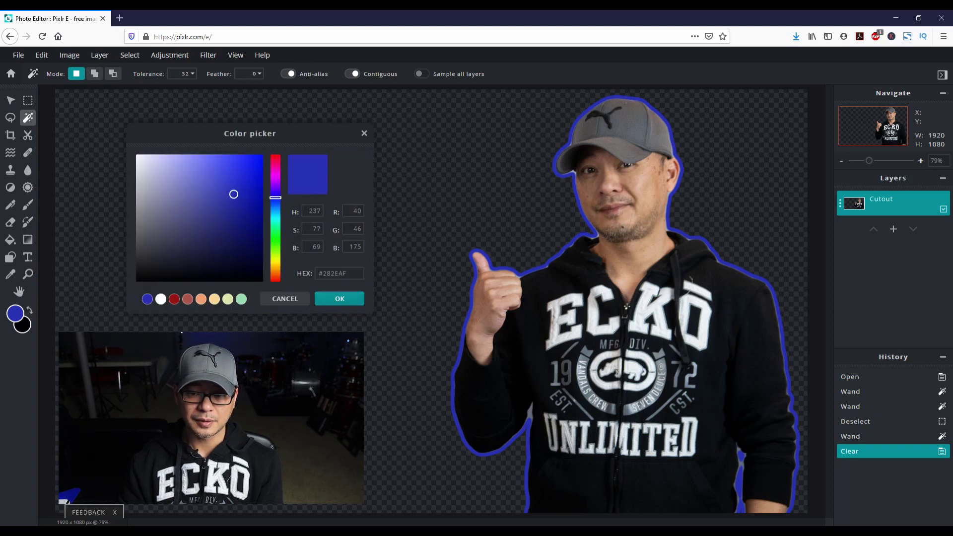
left_click(161, 298)
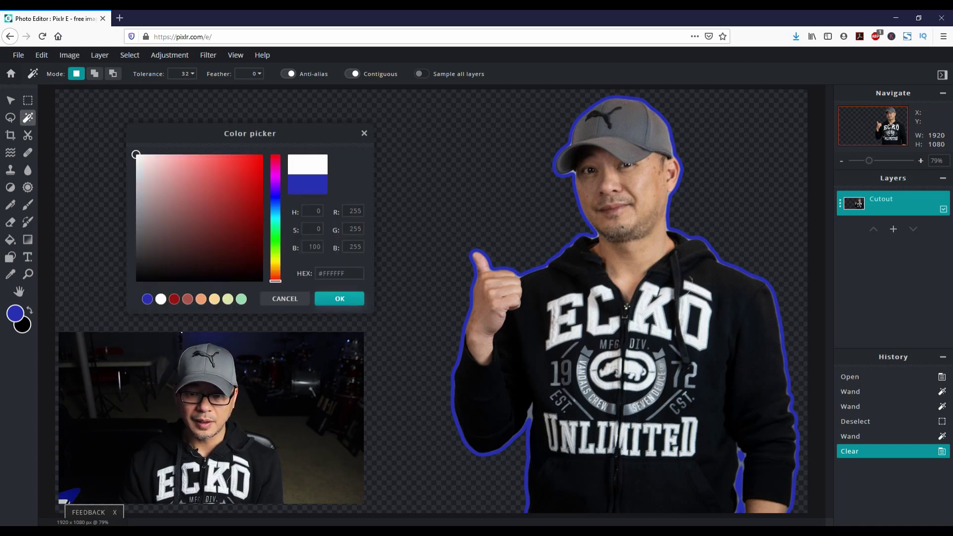
left_click(339, 299)
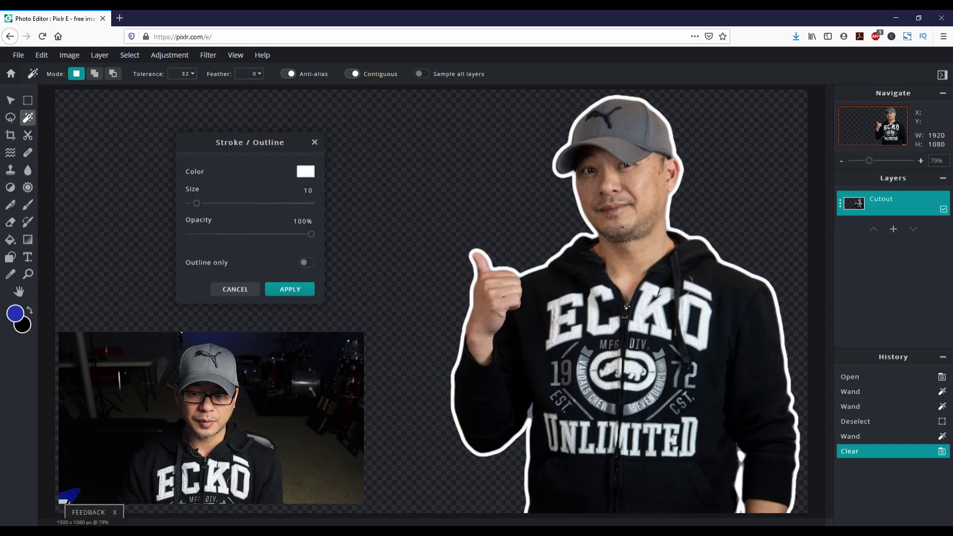
mouse_move(197, 203)
left_mouse_down()
mouse_move(219, 203)
mouse_move(198, 203)
left_mouse_up()
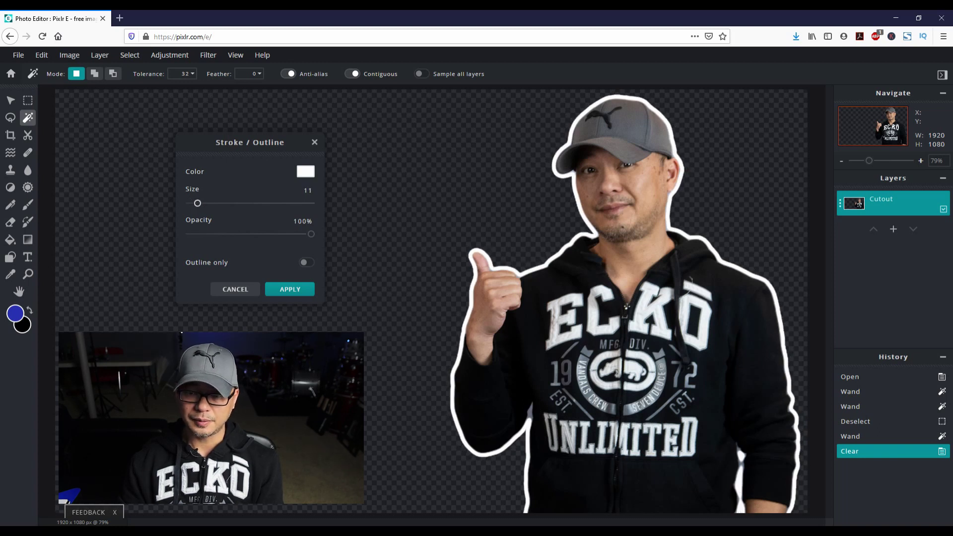
key("Return")
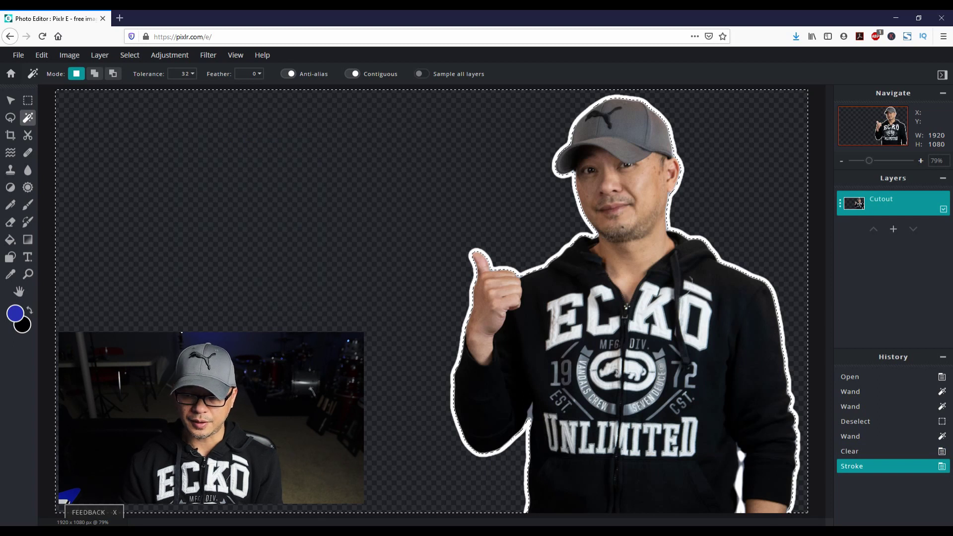
key("ctrl+d")
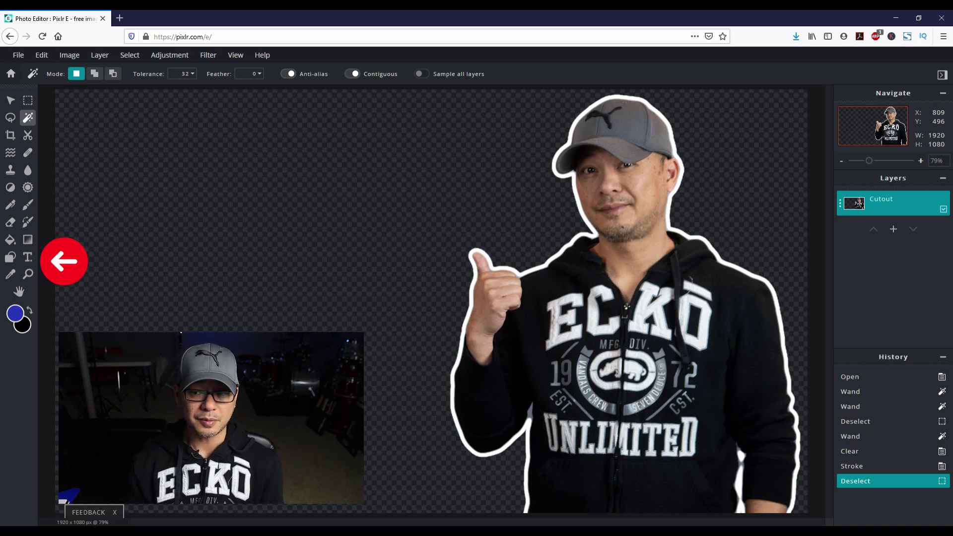
key("t")
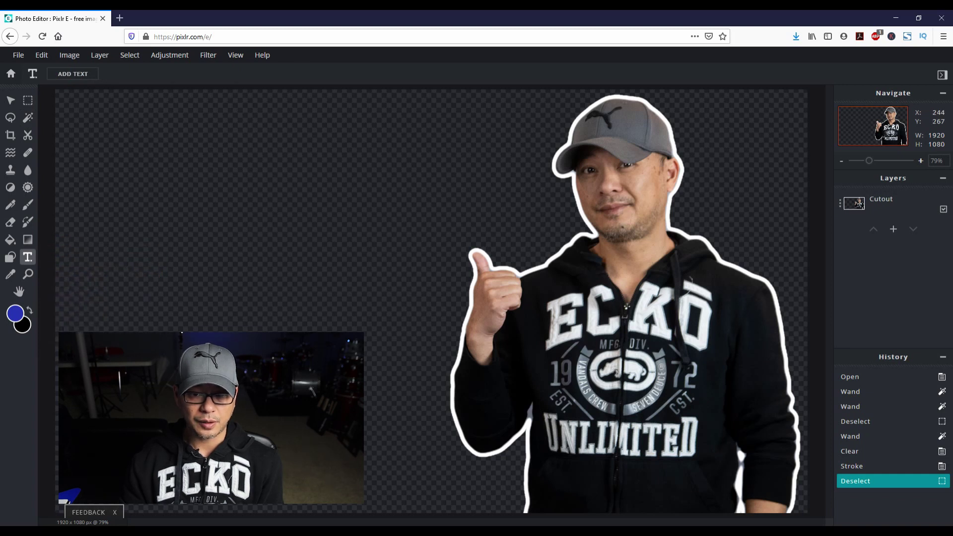
Step: Add a two-line 'REMOVE BACKGROUND' text layer, left-aligned, in white Arial at size 150
left_click(250, 219)
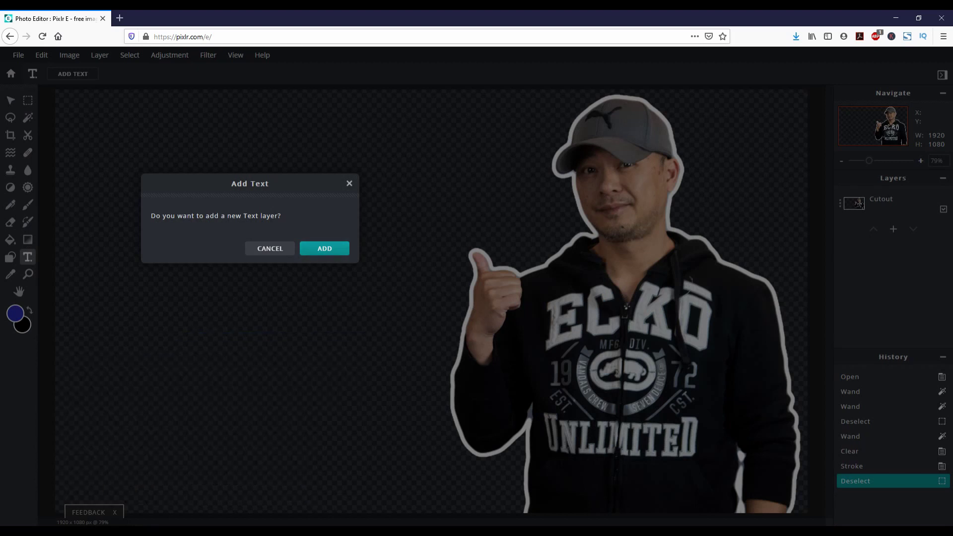
key("Return")
type("REMOVE")
key("Return")
type("BACKR")
key("BackSpace")
type("GROUND")
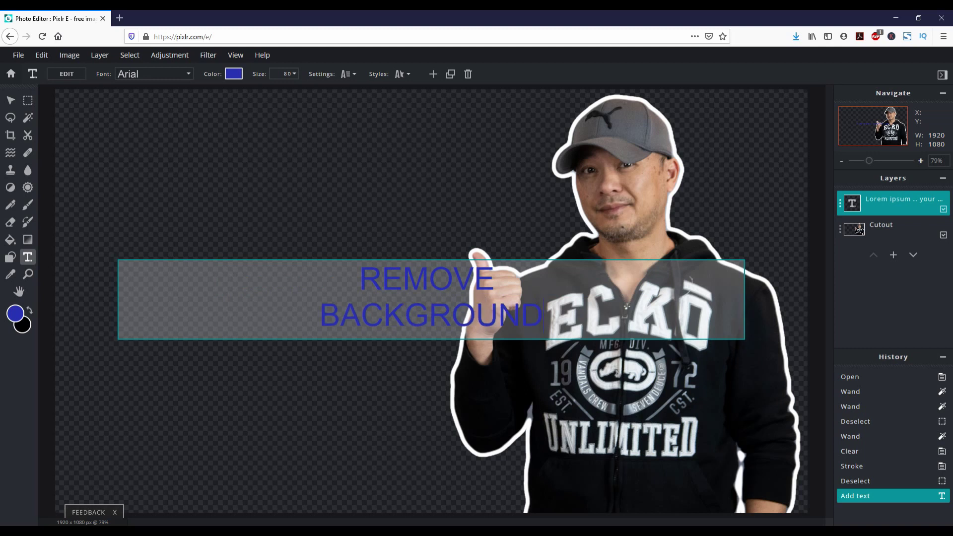
left_click(348, 74)
left_click(264, 198)
left_click(286, 74)
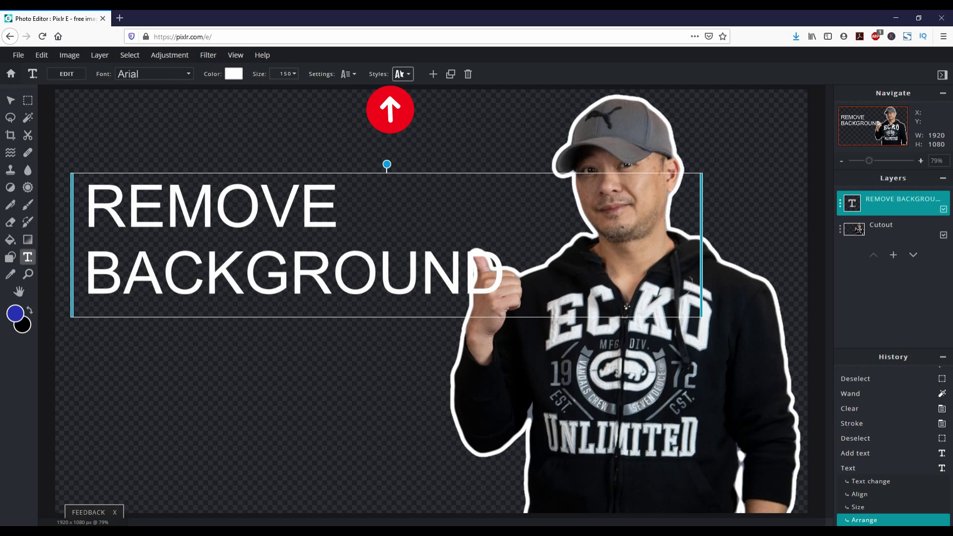
Step: Turn on a per-line dark navy background band behind the REMOVE BACKGROUND text
left_click(403, 74)
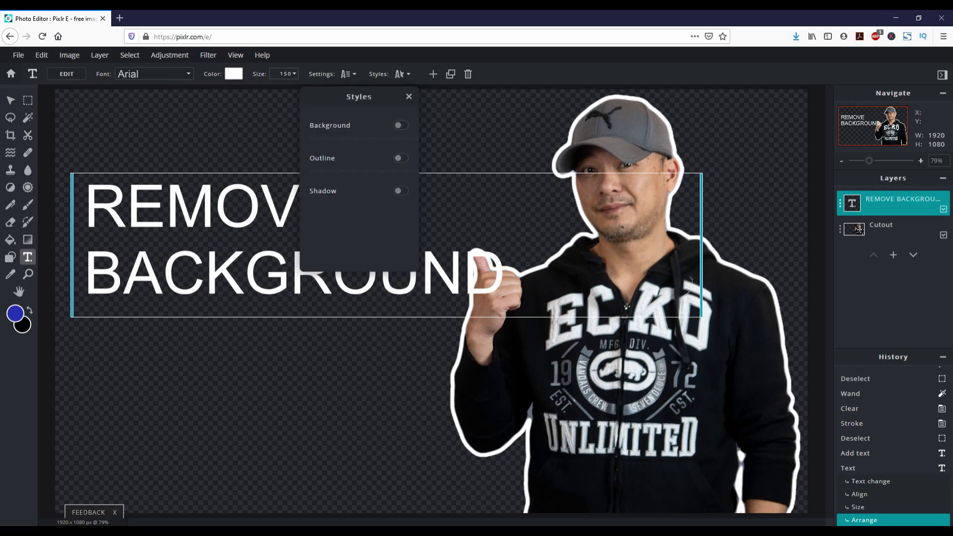
left_click(401, 126)
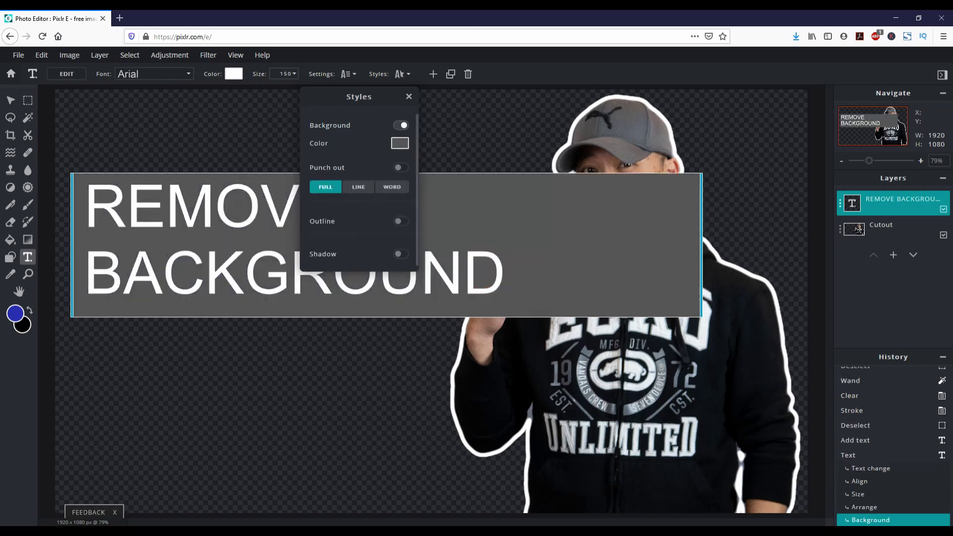
left_click(358, 186)
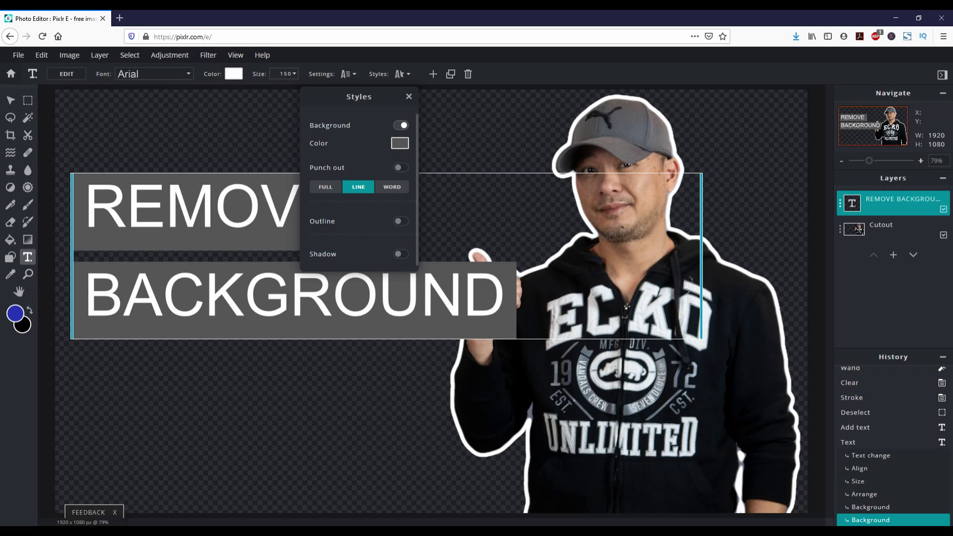
left_click(400, 143)
left_click(275, 198)
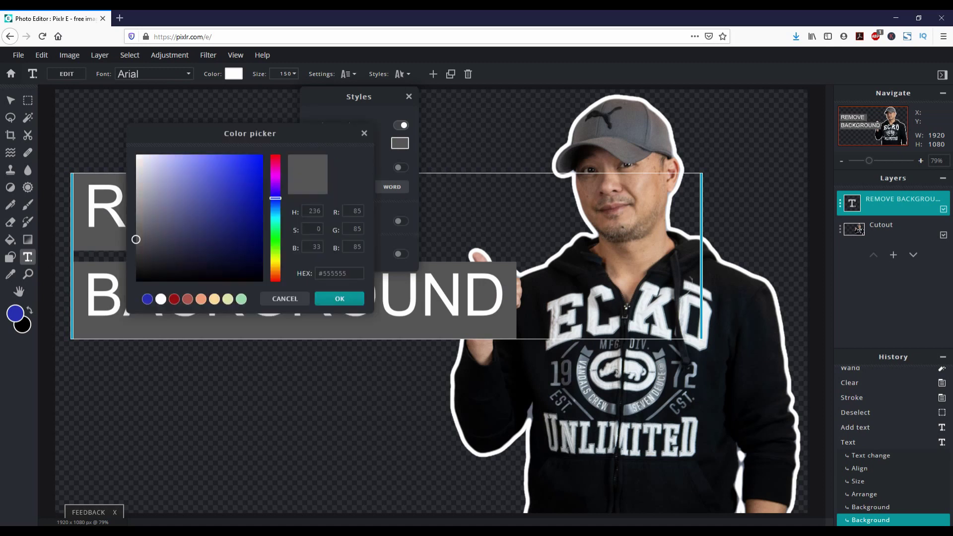
left_click(275, 201)
left_click(247, 229)
left_click(340, 298)
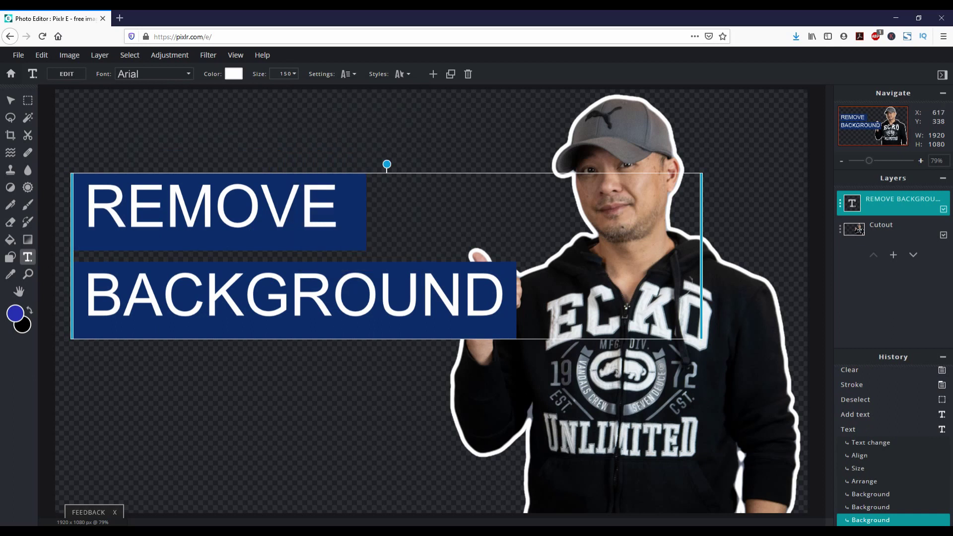
left_click(360, 121)
left_click(291, 225)
Step: Set the title font to BEBASNEUE and enlarge it to size 186
left_click(291, 225)
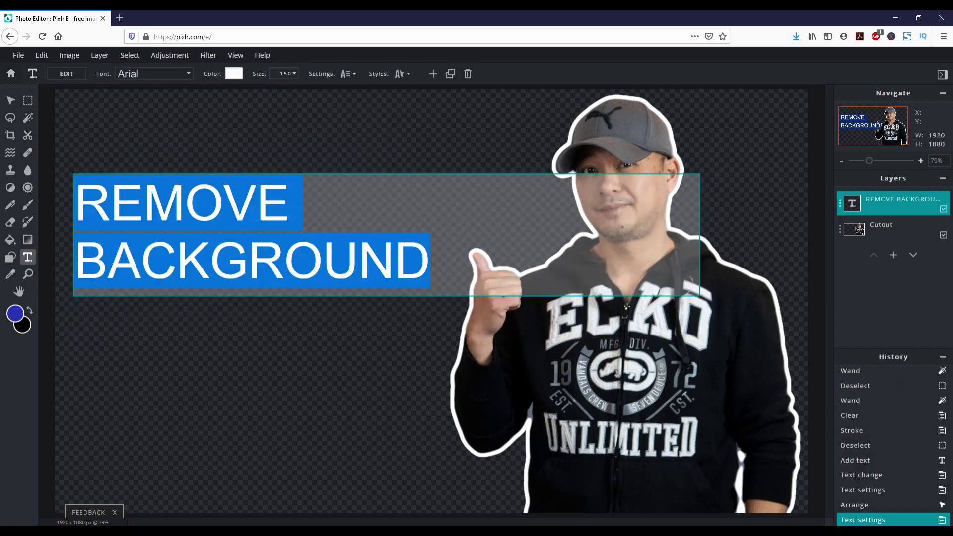
left_click(154, 74)
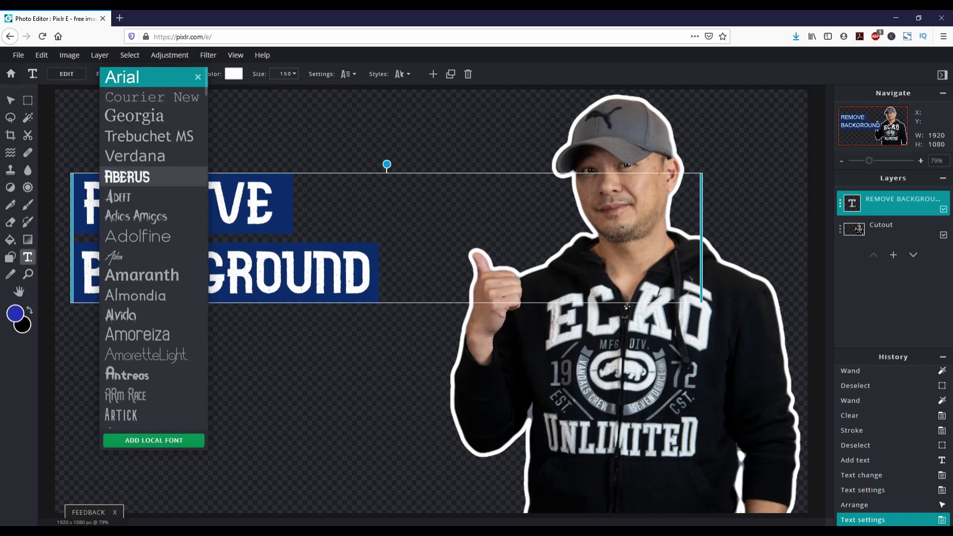
scroll(149, 153, "down", 3)
scroll(149, 198, "down", 4)
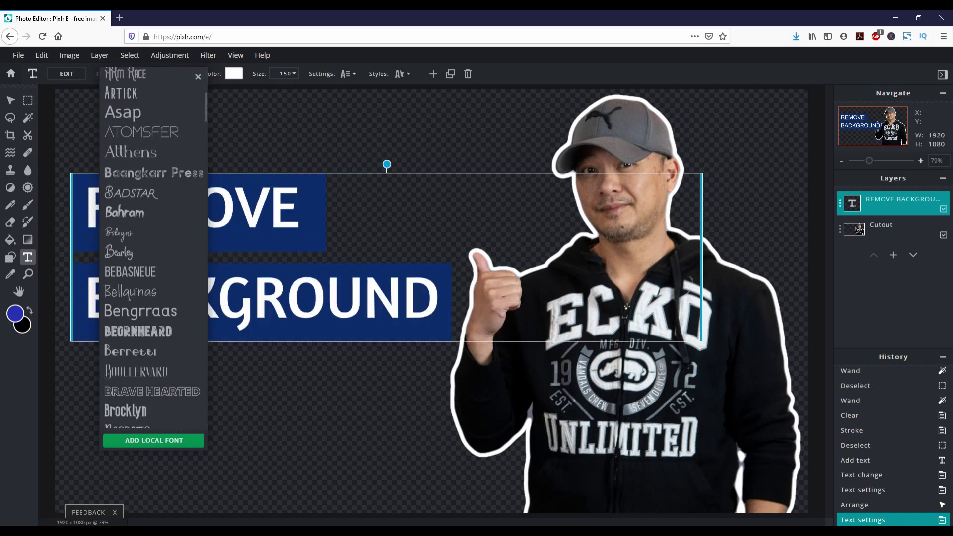
left_click(130, 271)
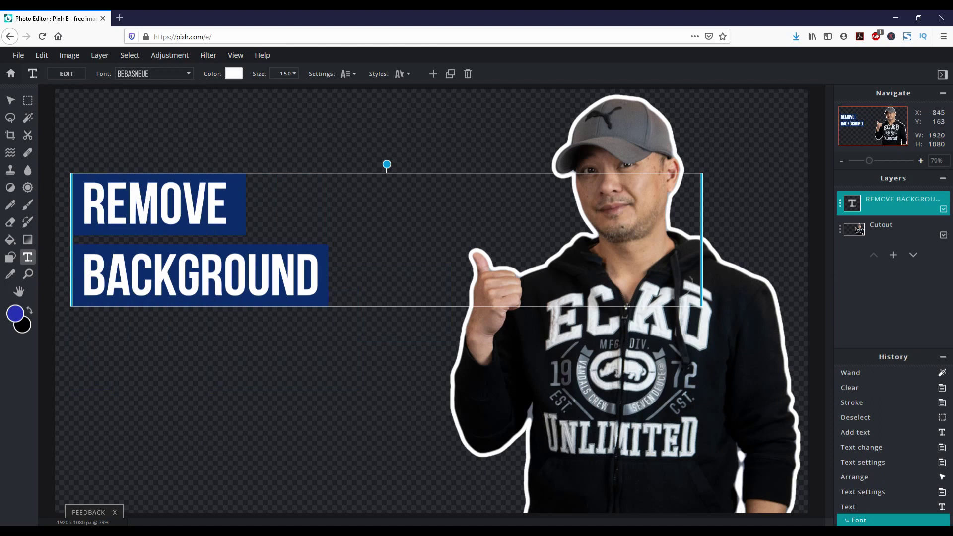
left_click(286, 74)
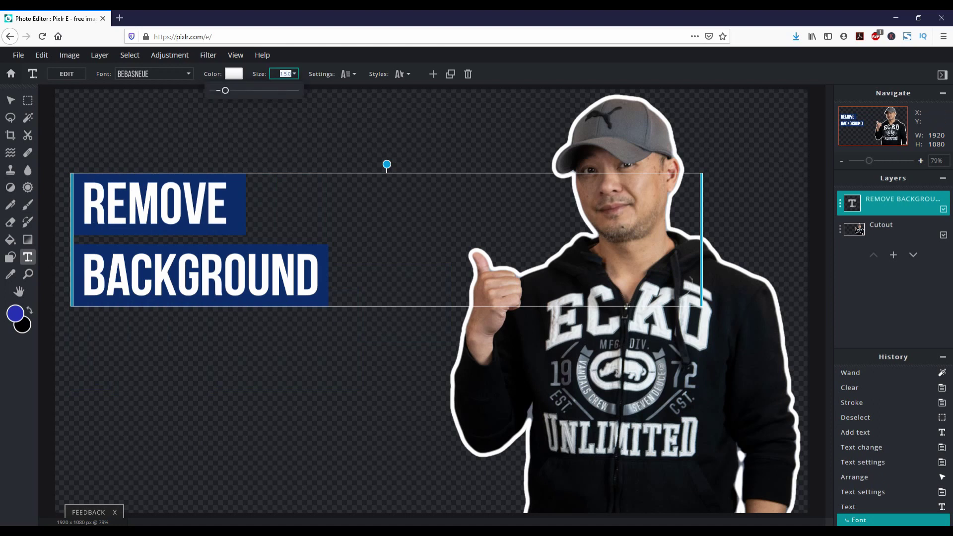
left_click_drag(226, 90, 229, 90)
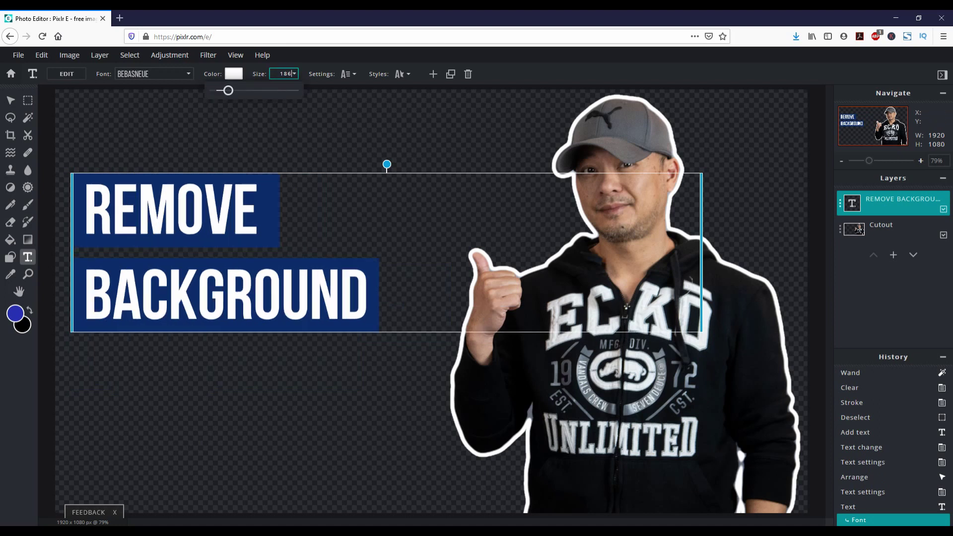
left_click_drag(228, 90, 231, 90)
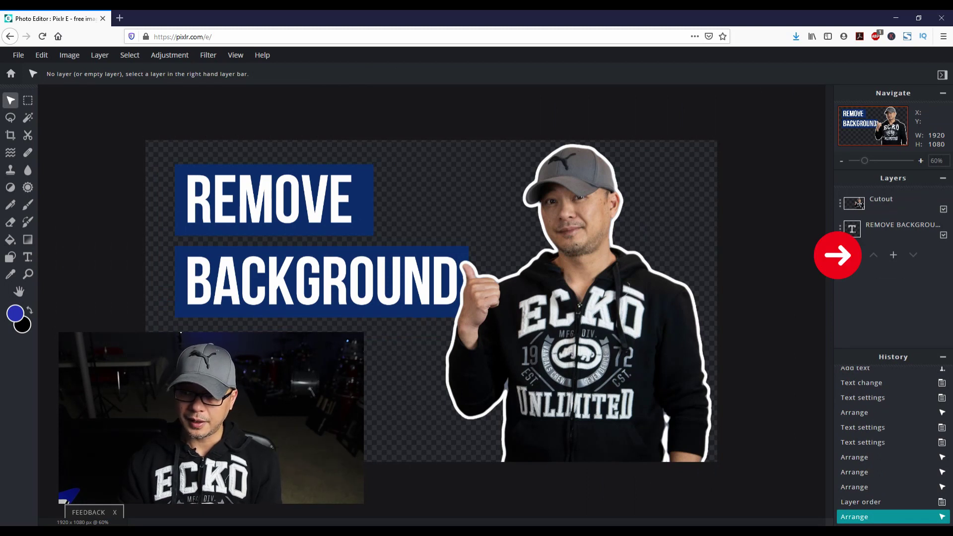
Step: Add an empty Layer 3 and drag it below the REMOVE BACKGROUND text and cutout layers
left_click(894, 255)
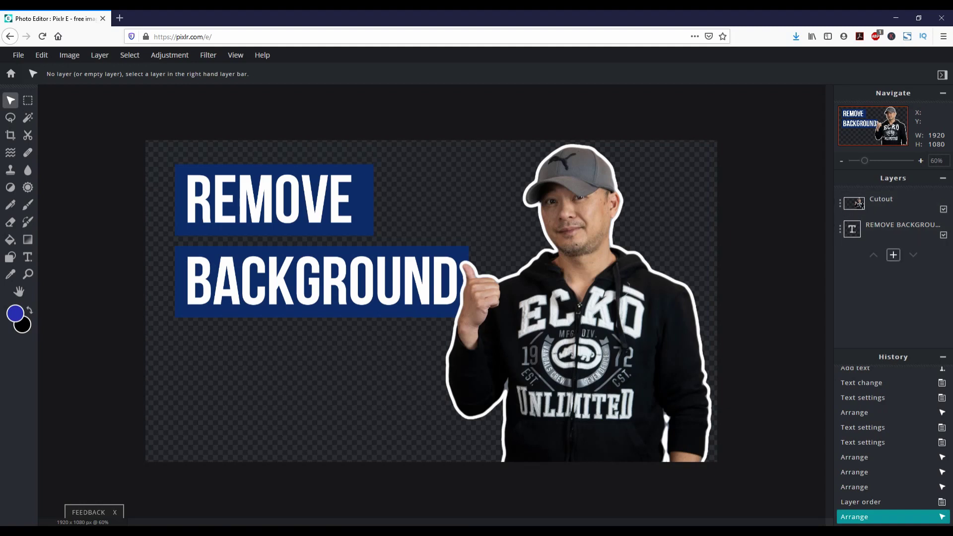
left_click(894, 254)
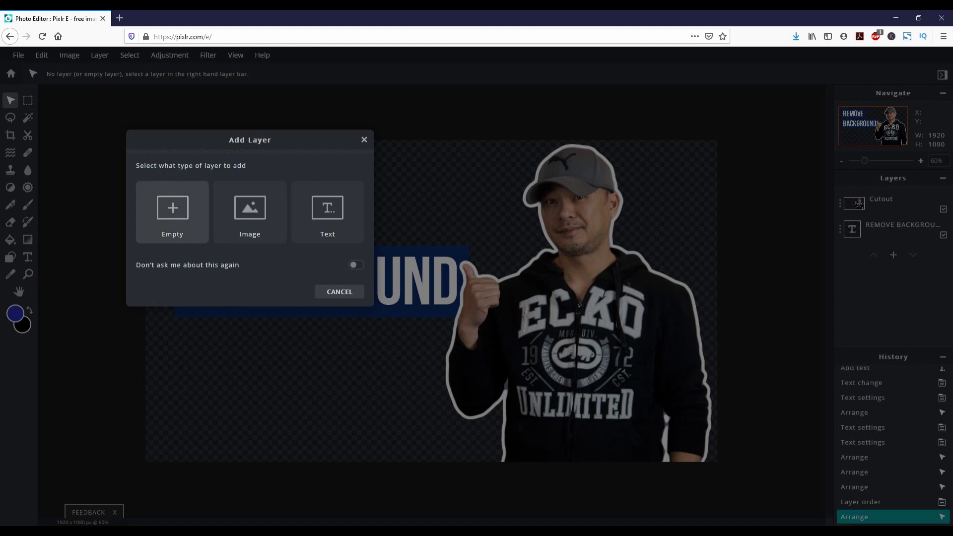
left_click(173, 212)
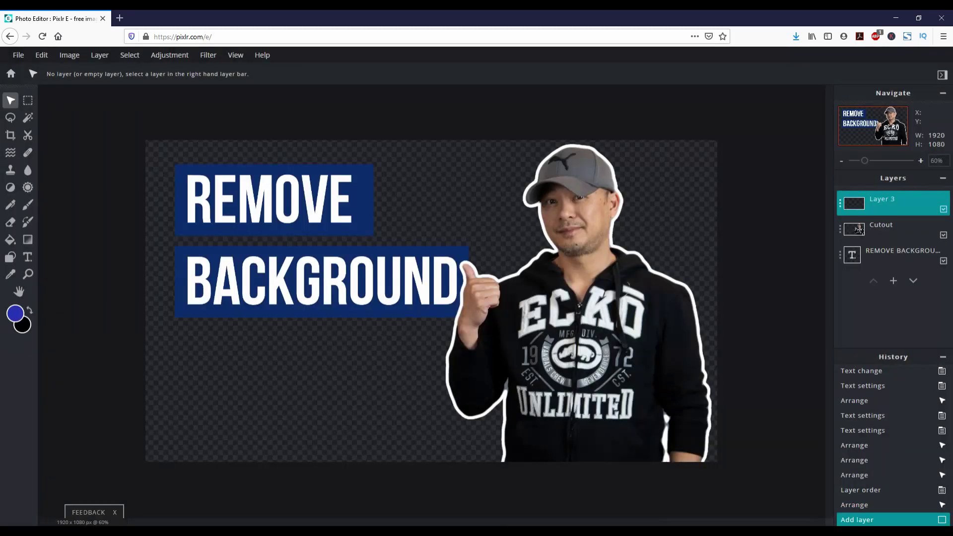
left_click_drag(894, 203, 893, 257)
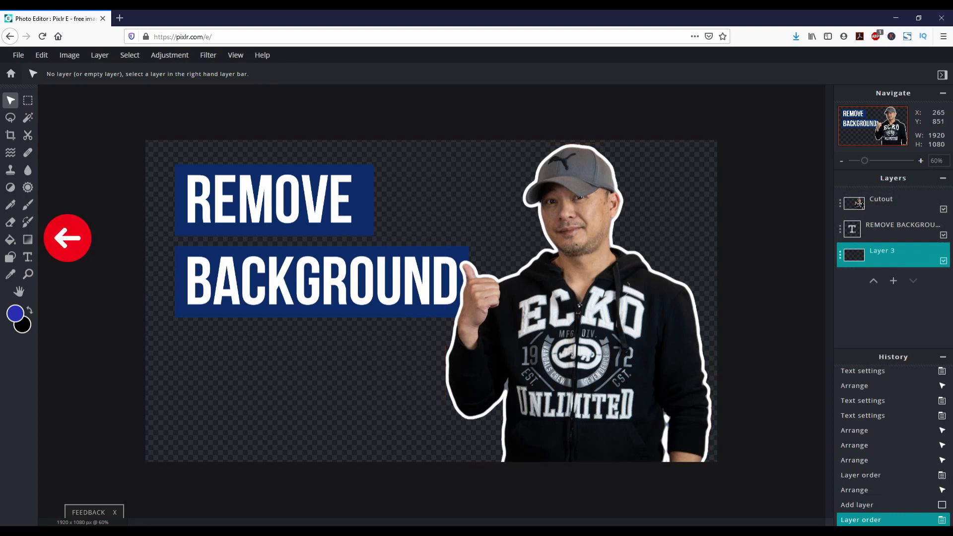
left_click(27, 240)
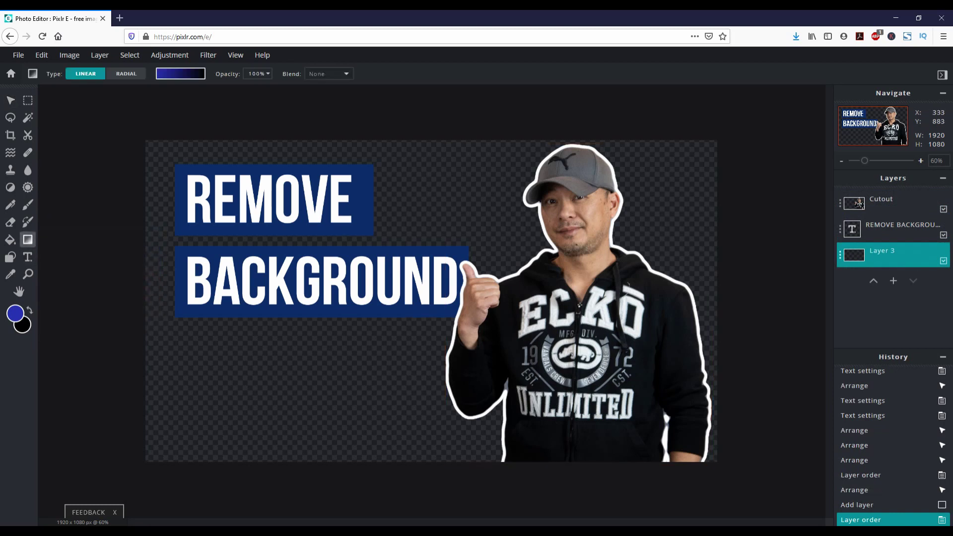
left_click_drag(215, 431, 705, 152)
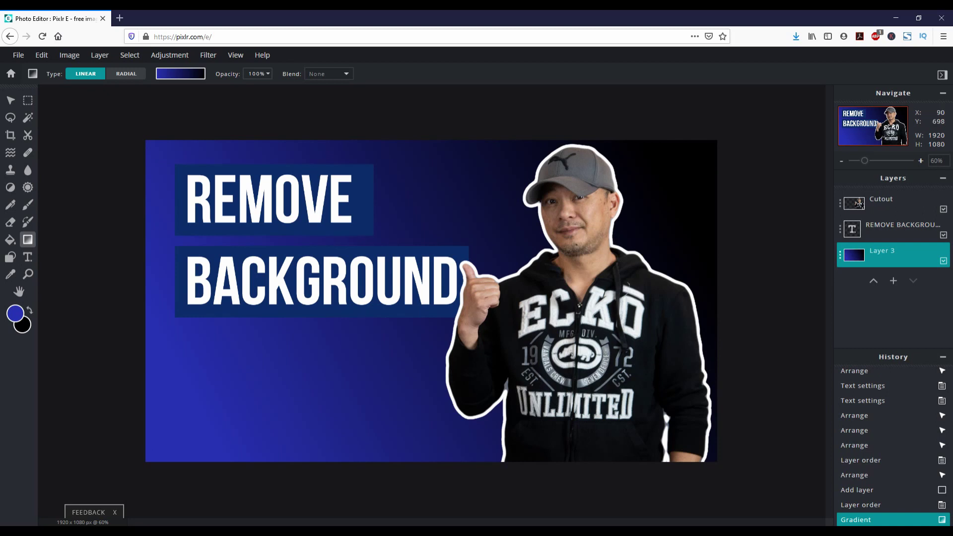
left_click(181, 73)
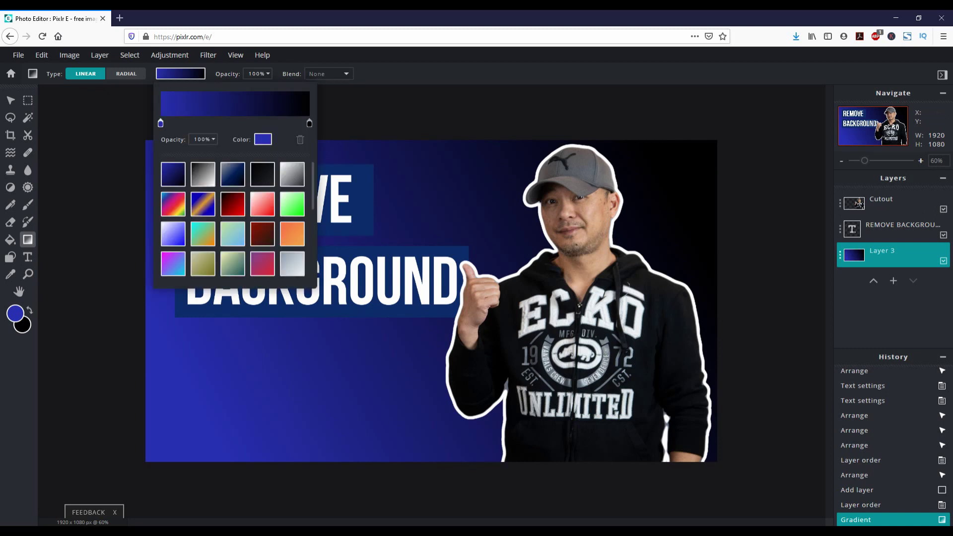
left_click(233, 204)
left_click(180, 73)
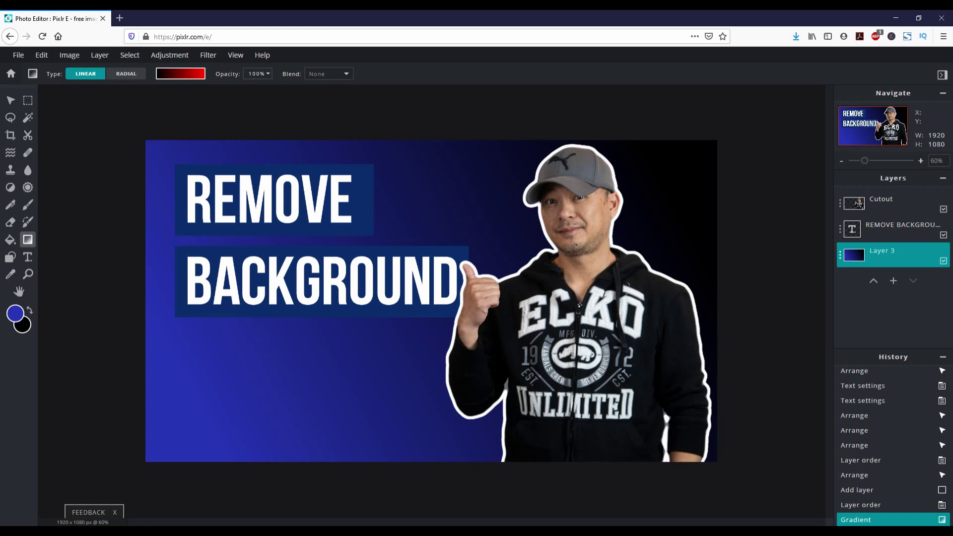
left_click_drag(168, 439, 503, 209)
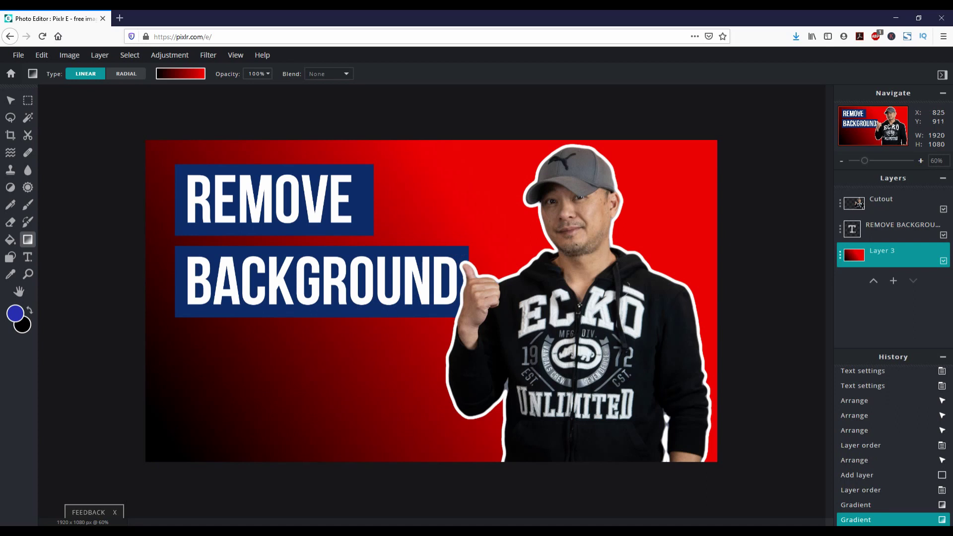
key("ctrl+z")
key("ctrl+z")
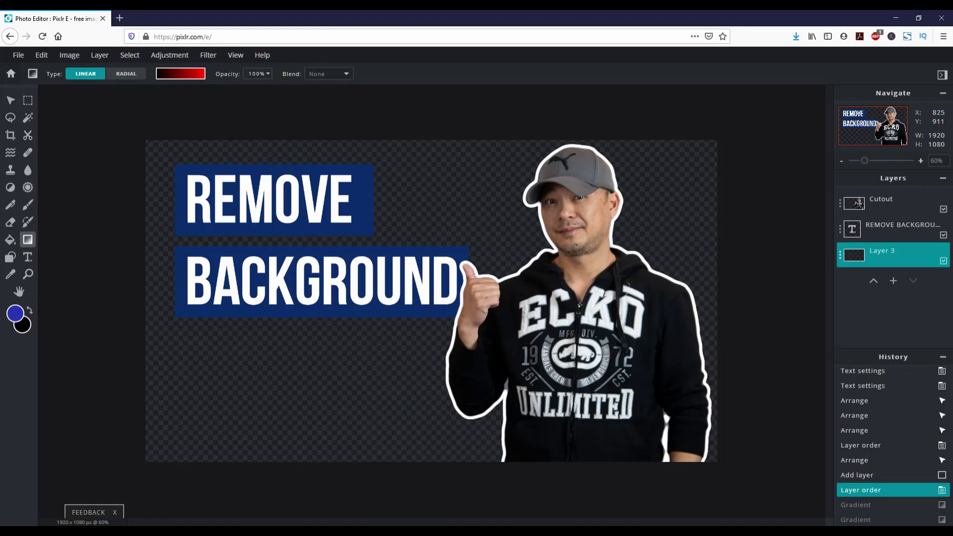
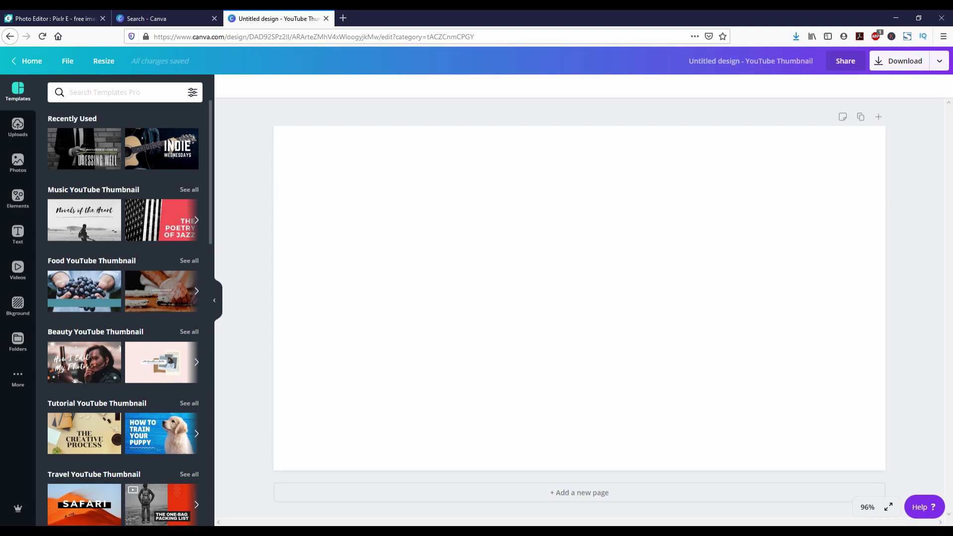
Step: Apply the purple-teal low-poly gradient from Bkground as the full-canvas background
left_click(17, 306)
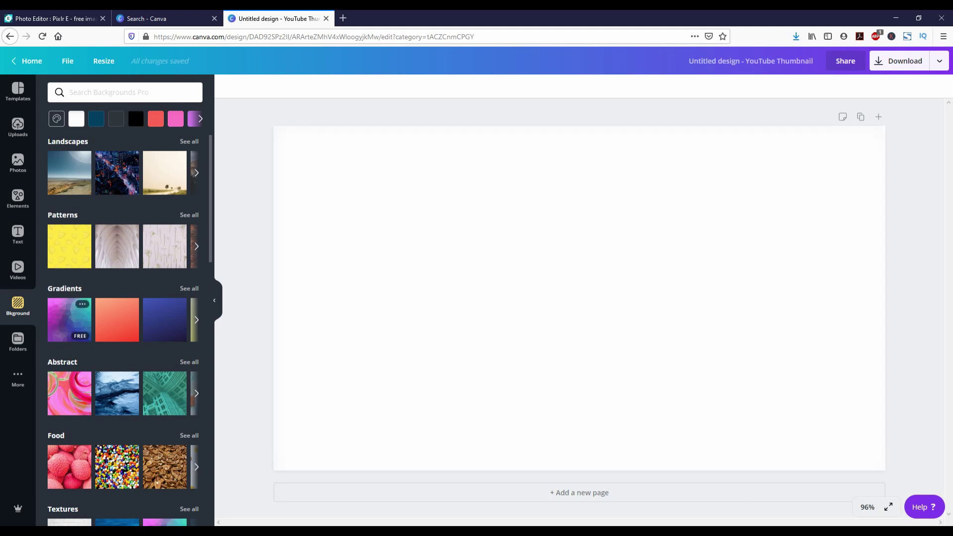
left_click(69, 319)
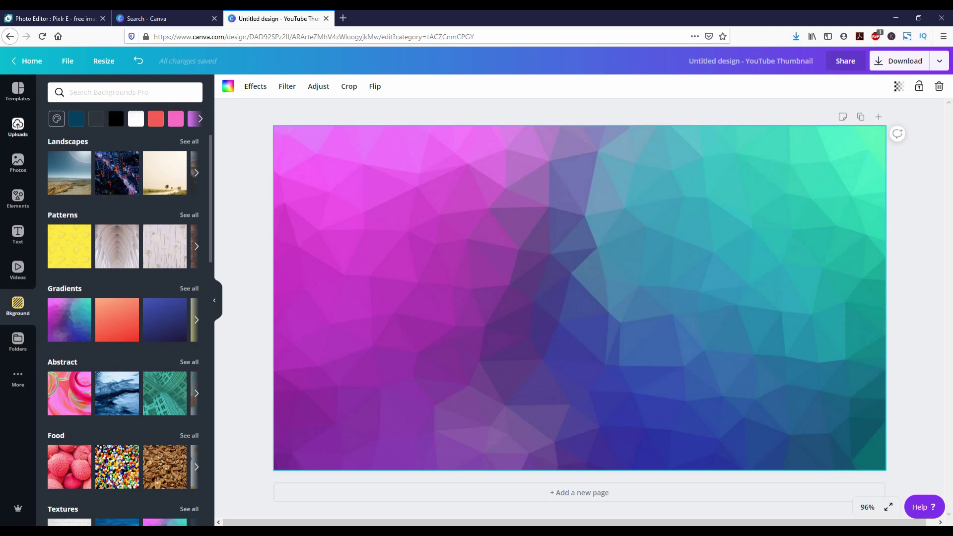
left_click(18, 128)
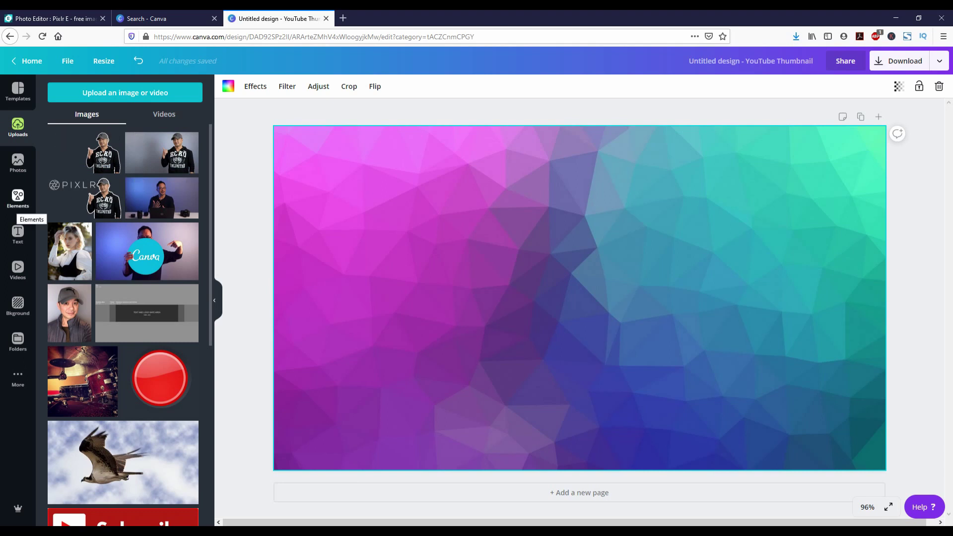
Step: Add a full-page single-photo grid and fill it with the uploaded thumbs-up man cutout
left_click(18, 198)
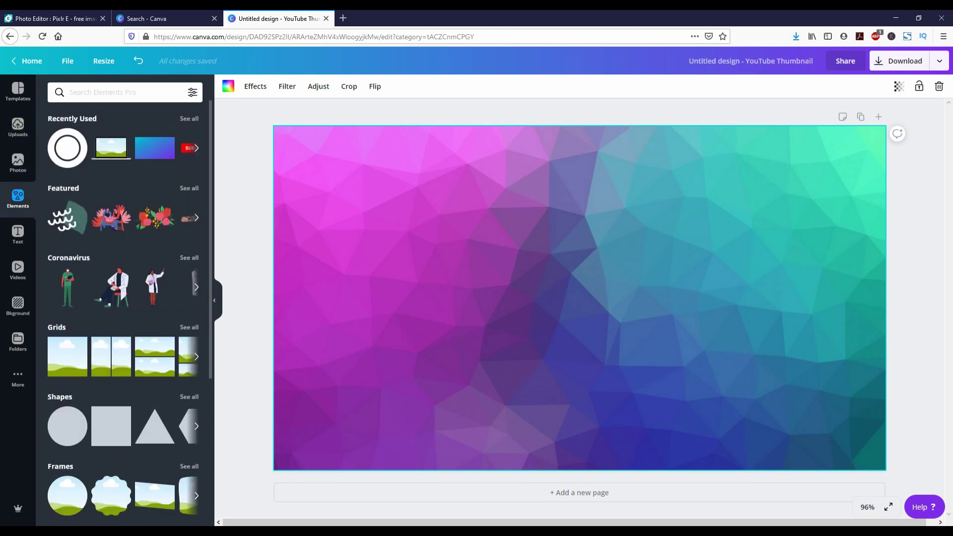
left_click(68, 357)
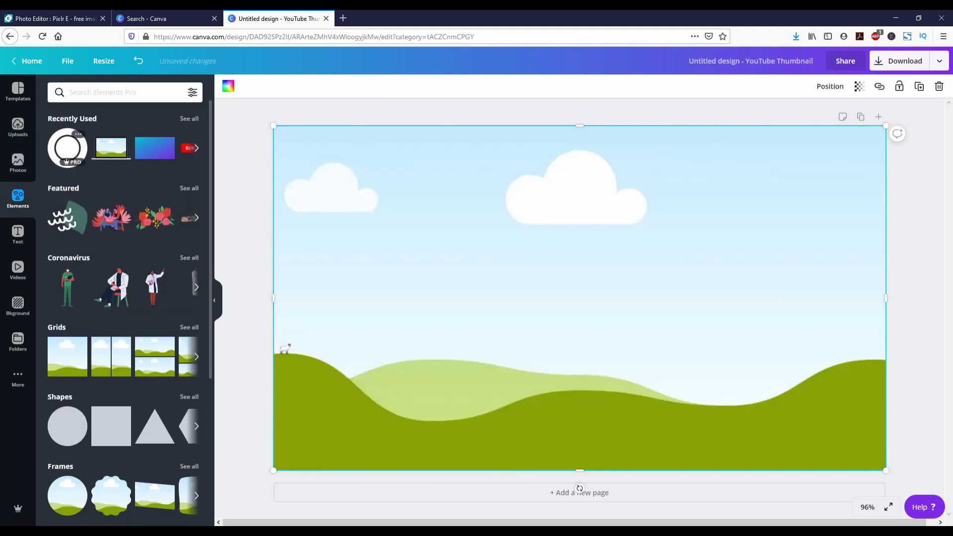
left_click(18, 128)
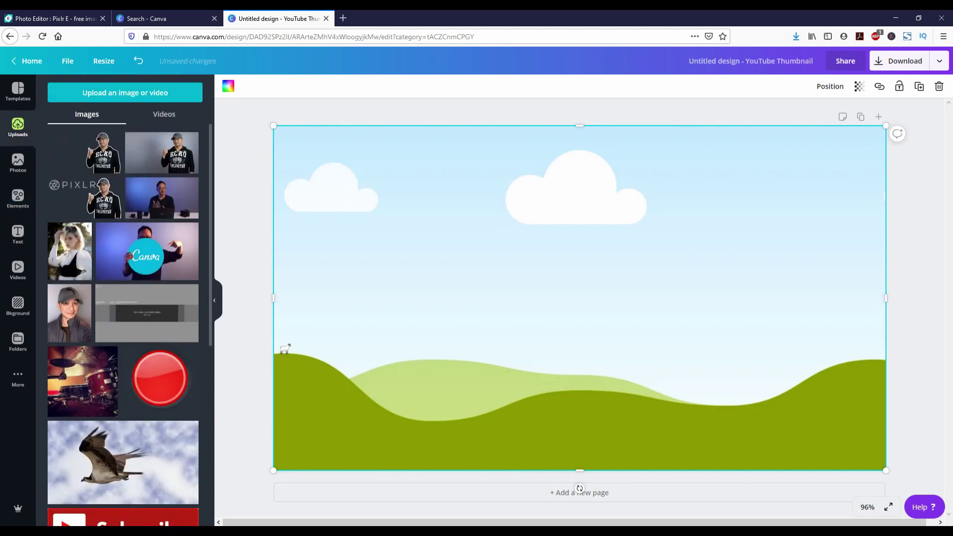
left_click_drag(62, 141, 521, 238)
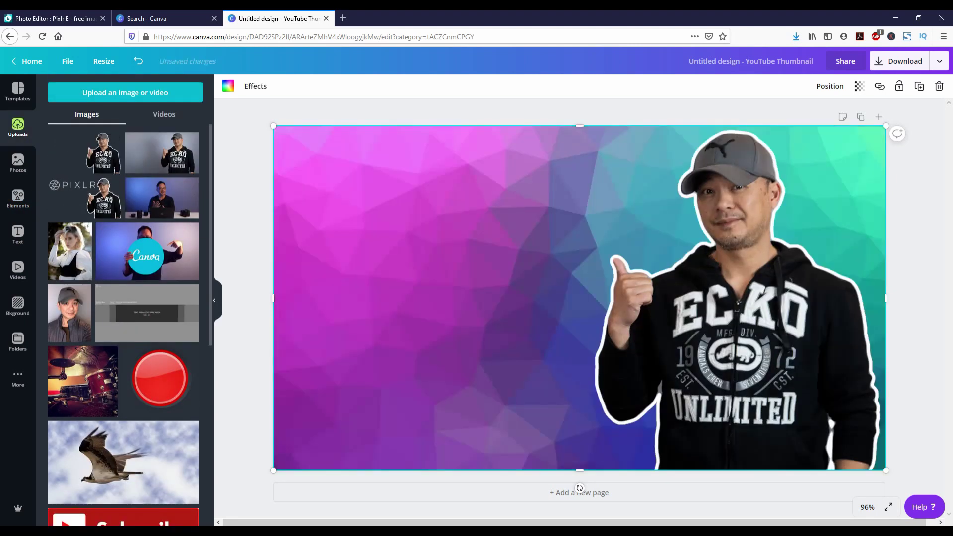
key("Escape")
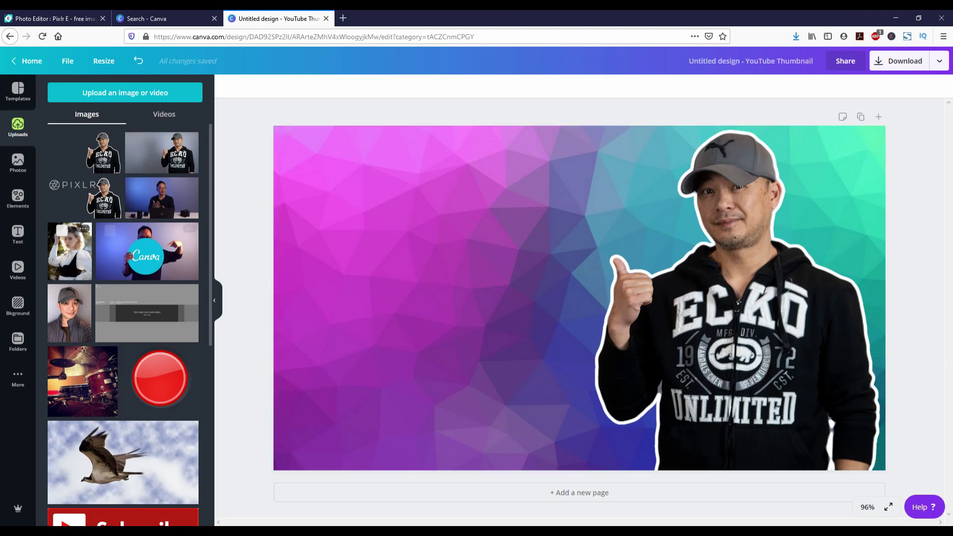
Step: Drag the Online Sale sunburst text combination onto the left side of the canvas
left_click(18, 233)
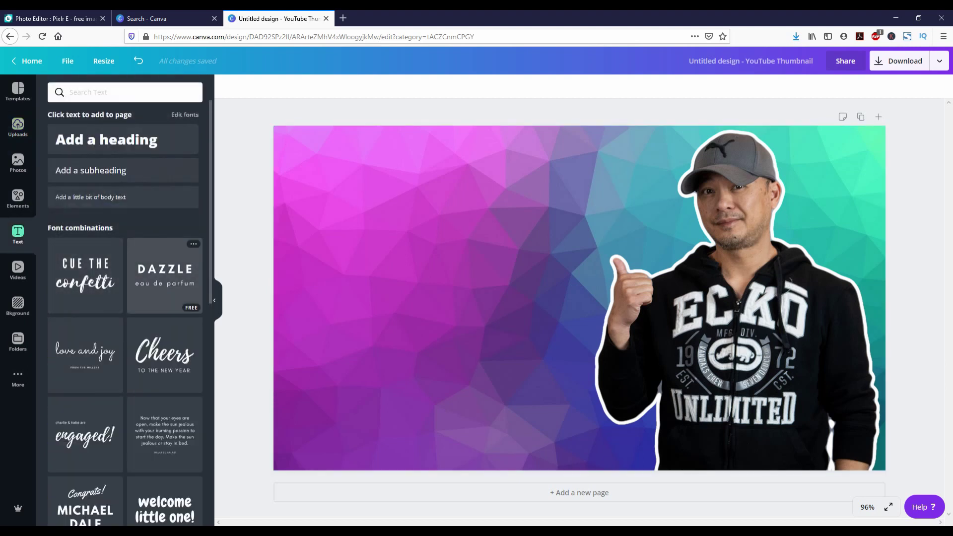
scroll(164, 159, "down", 5)
scroll(164, 158, "down", 5)
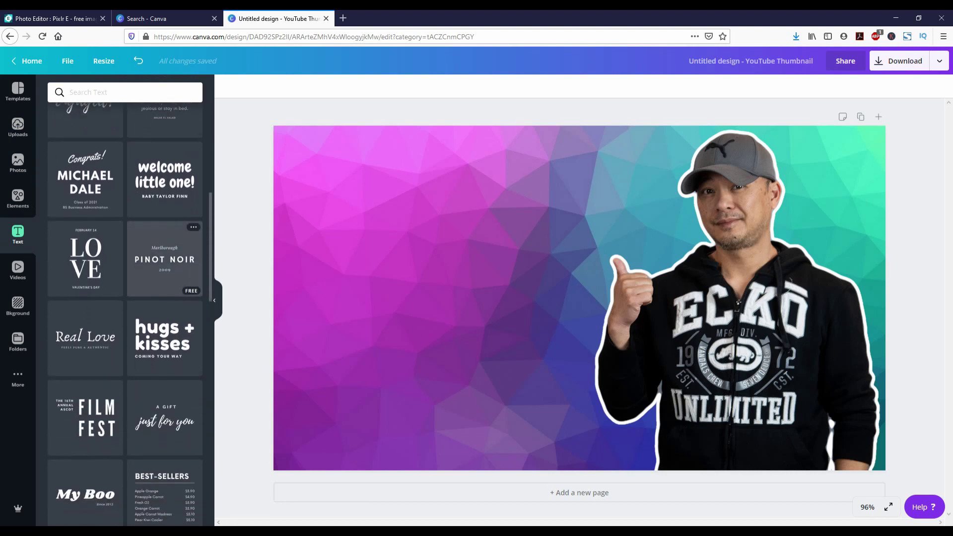
scroll(164, 269, "down", 2)
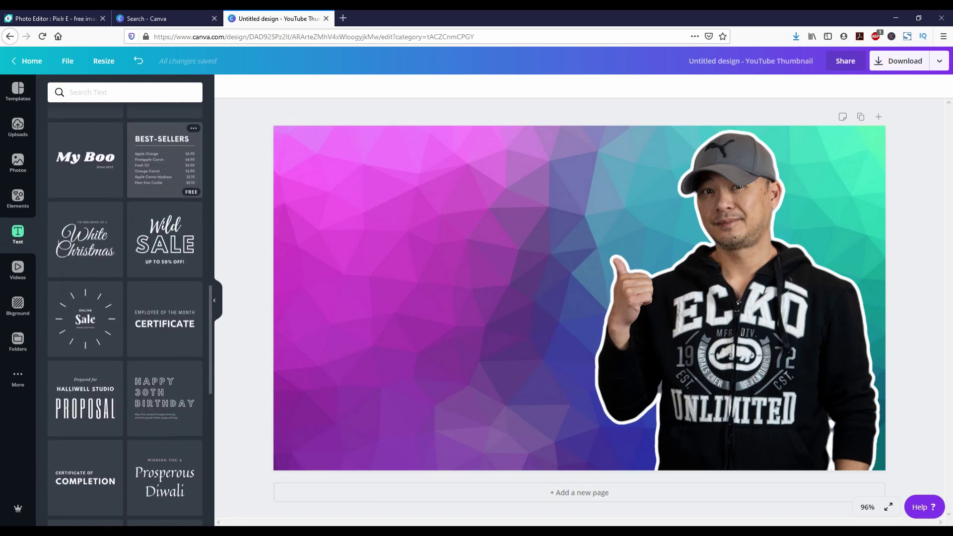
left_click_drag(86, 312, 432, 292)
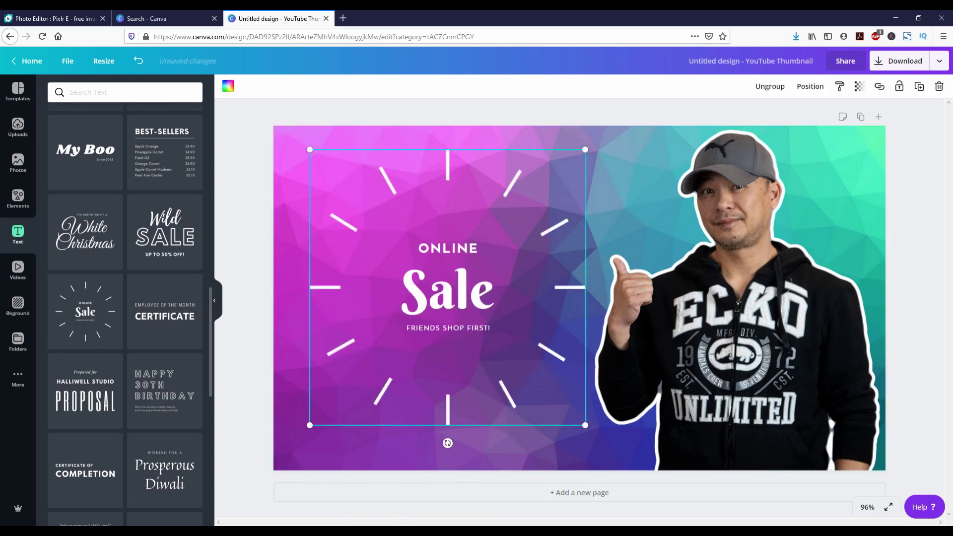
Step: Replace the words ONLINE and Sale with 'WOW!' and 'EASY' in the sunburst text
left_click(438, 293)
double_click(448, 250)
type("WOw!")
double_click(448, 292)
type("No")
key("BackSpace")
key("BackSpace")
type("EASY")
left_click(297, 432)
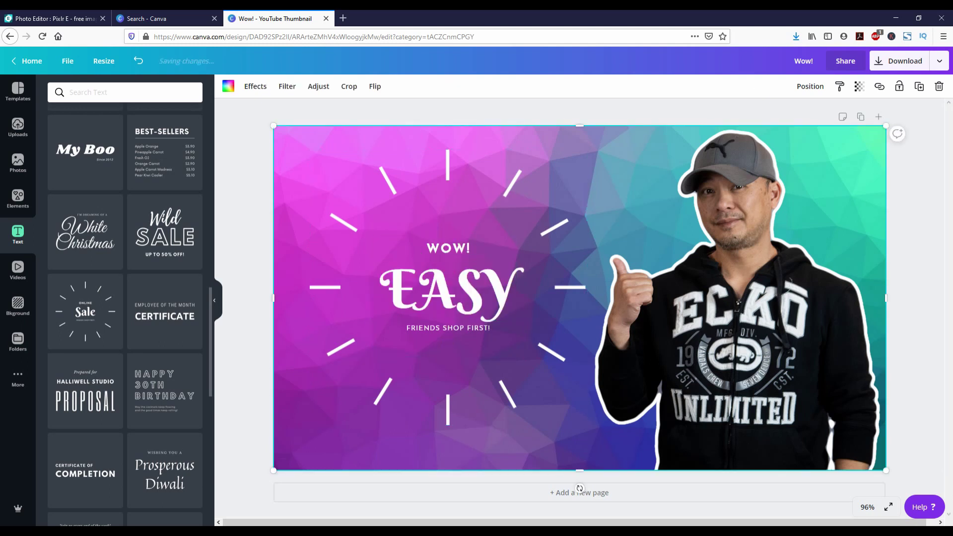